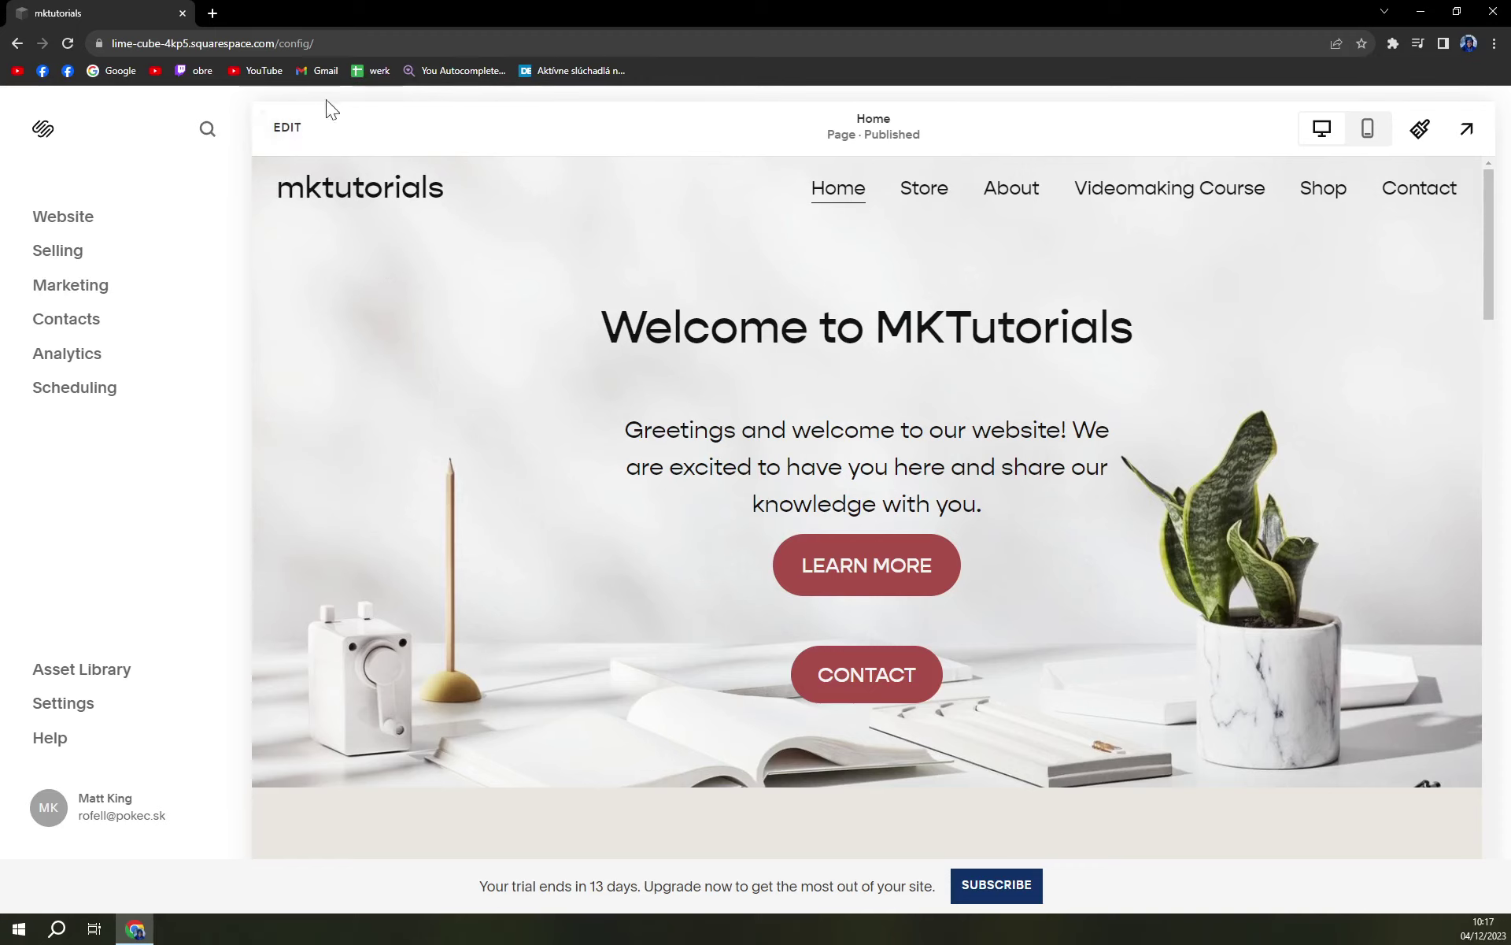
Enter edit mode on the Home page and open the Add Block picker in the hero section.
left_click(288, 127)
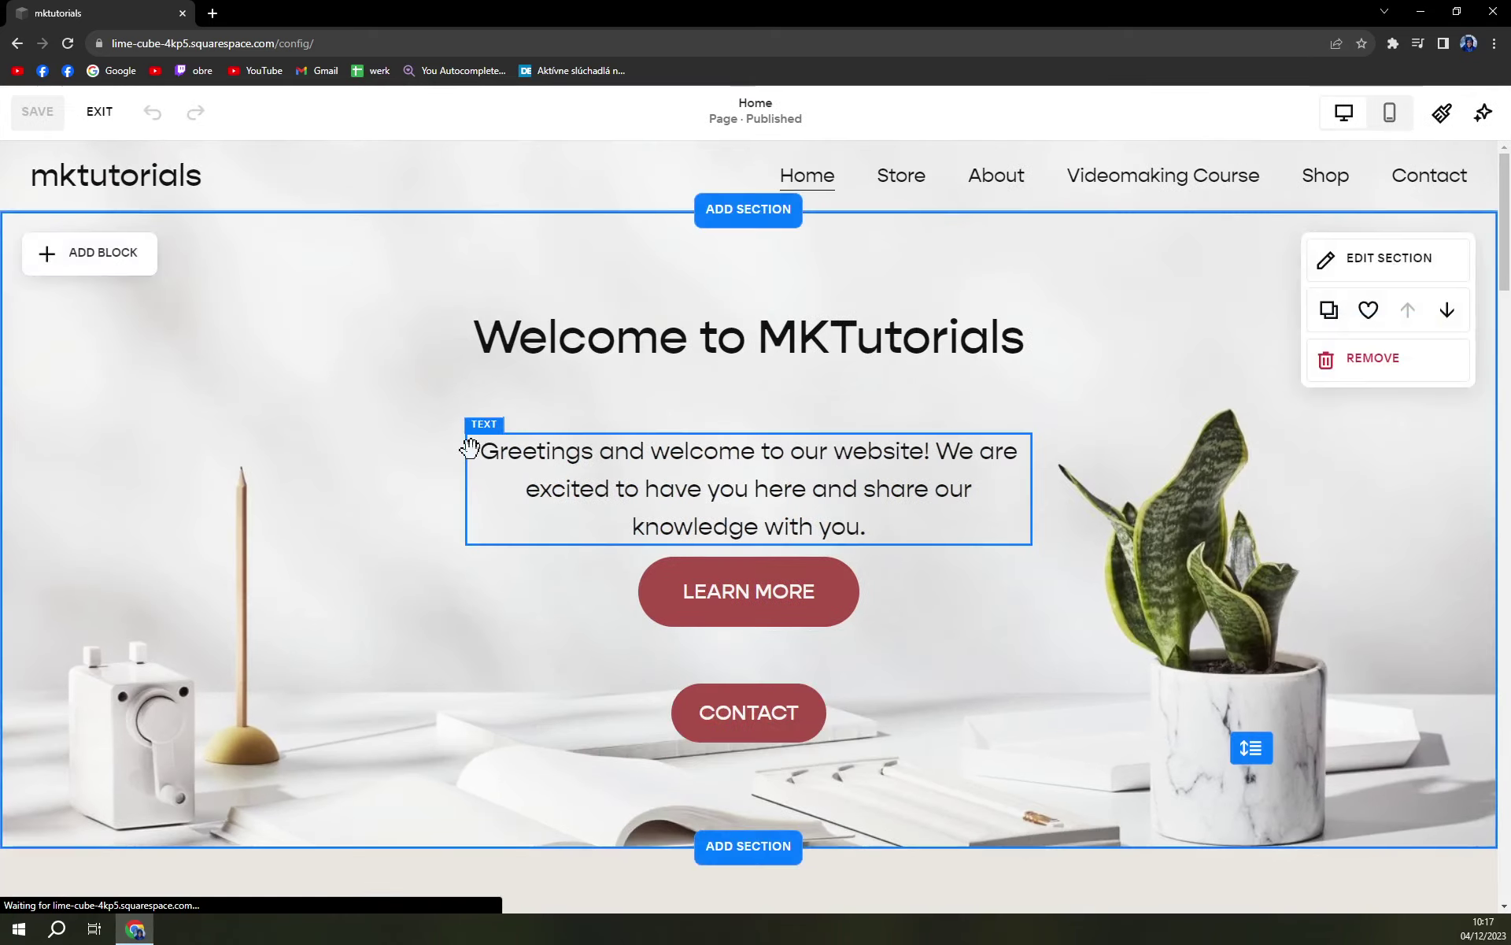
scroll(788, 500, "down", 8)
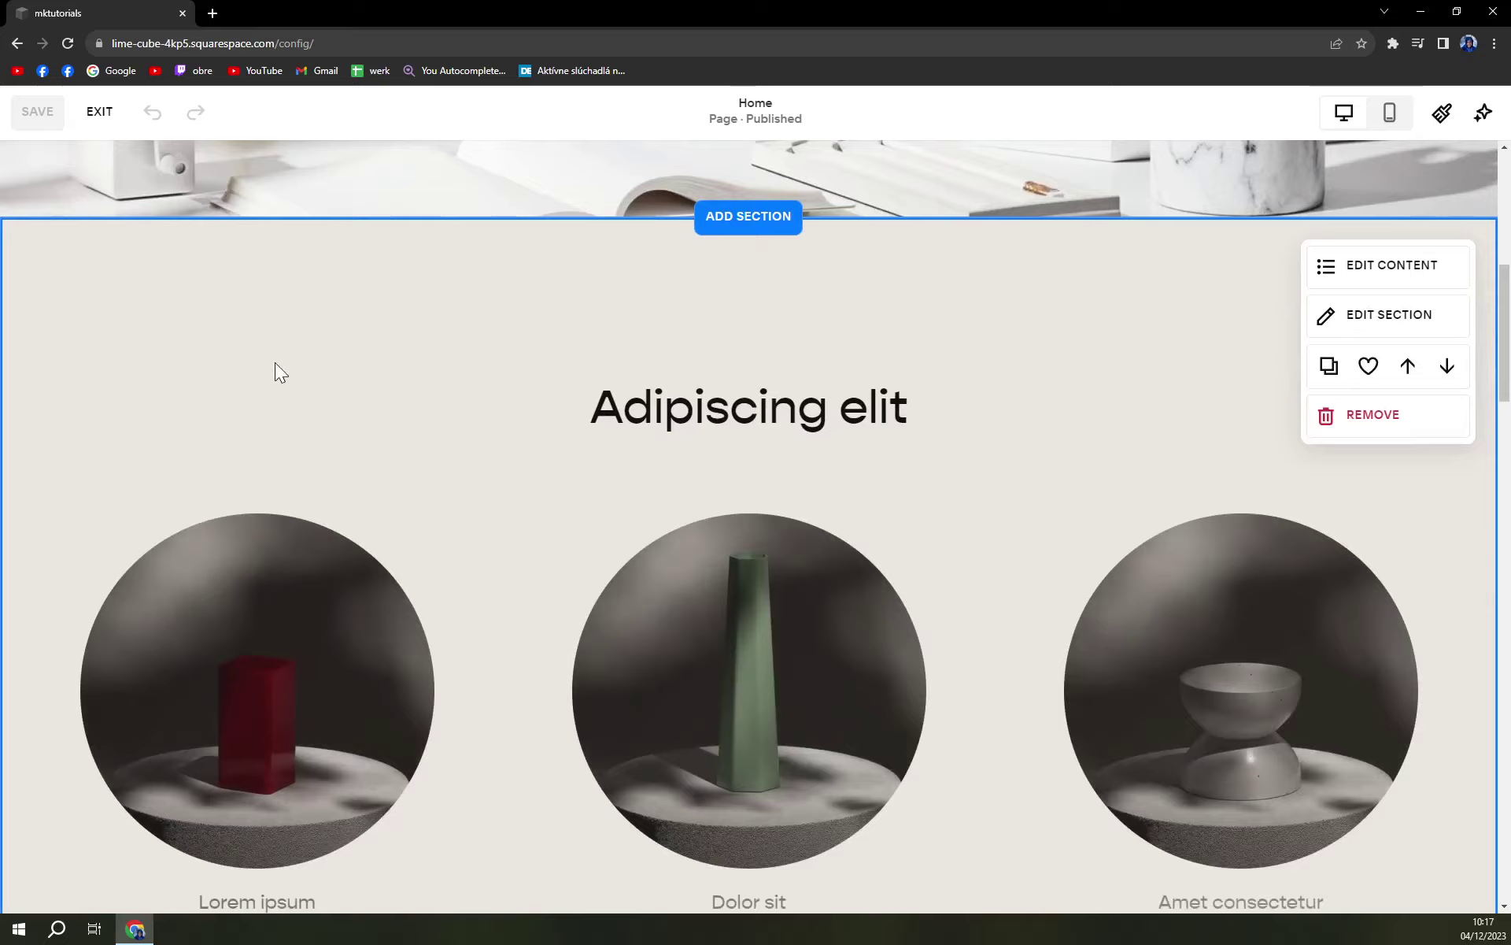
scroll(276, 362, "down", 9)
scroll(330, 428, "up", 17)
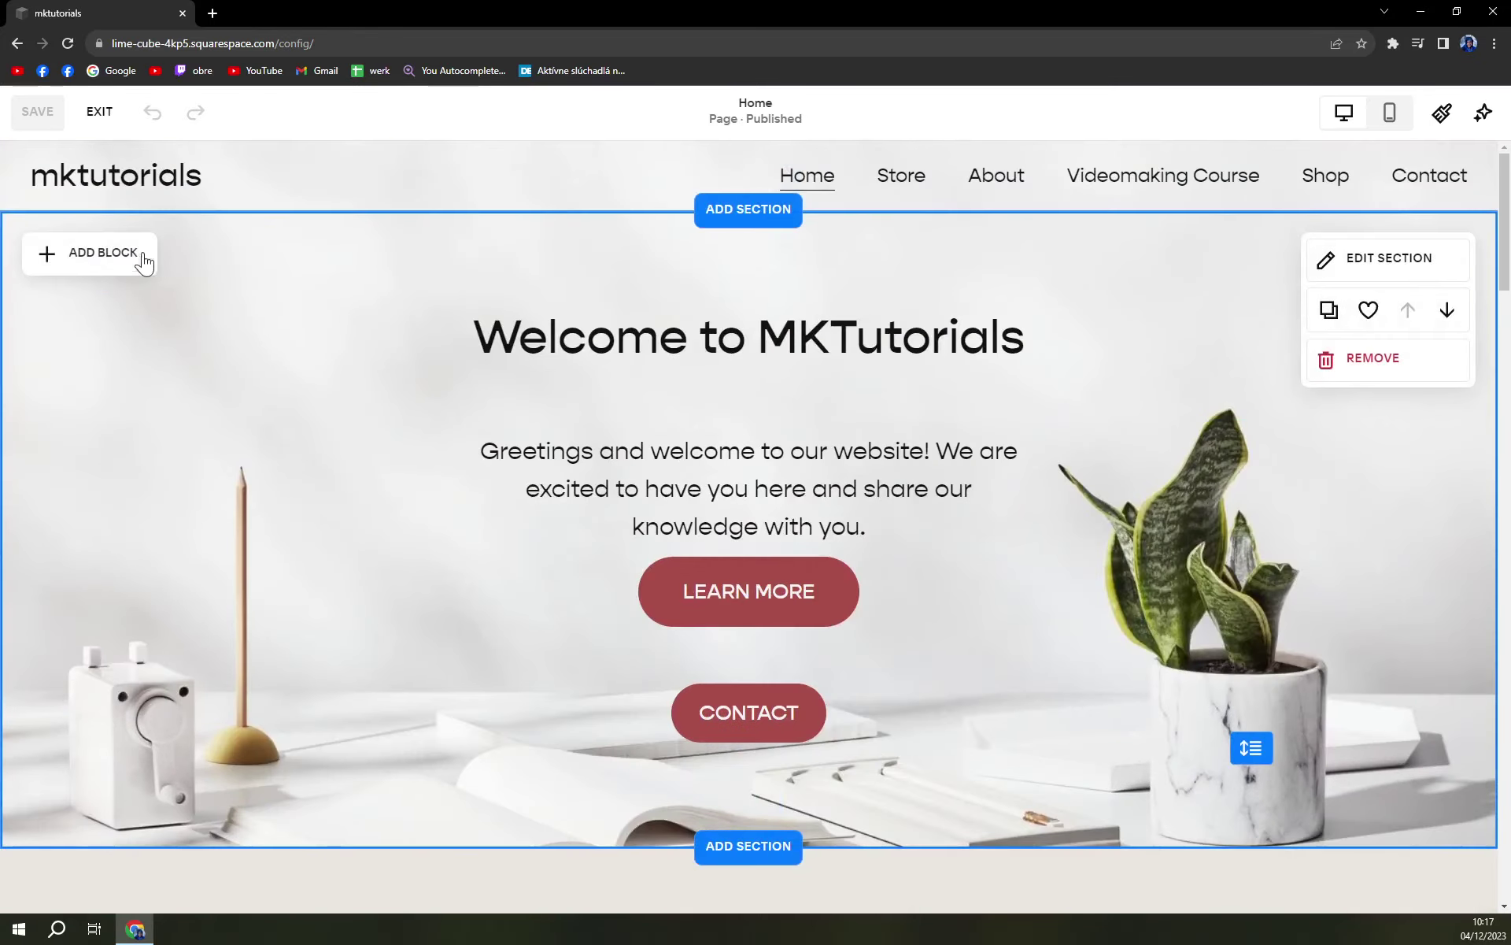
left_click(131, 260)
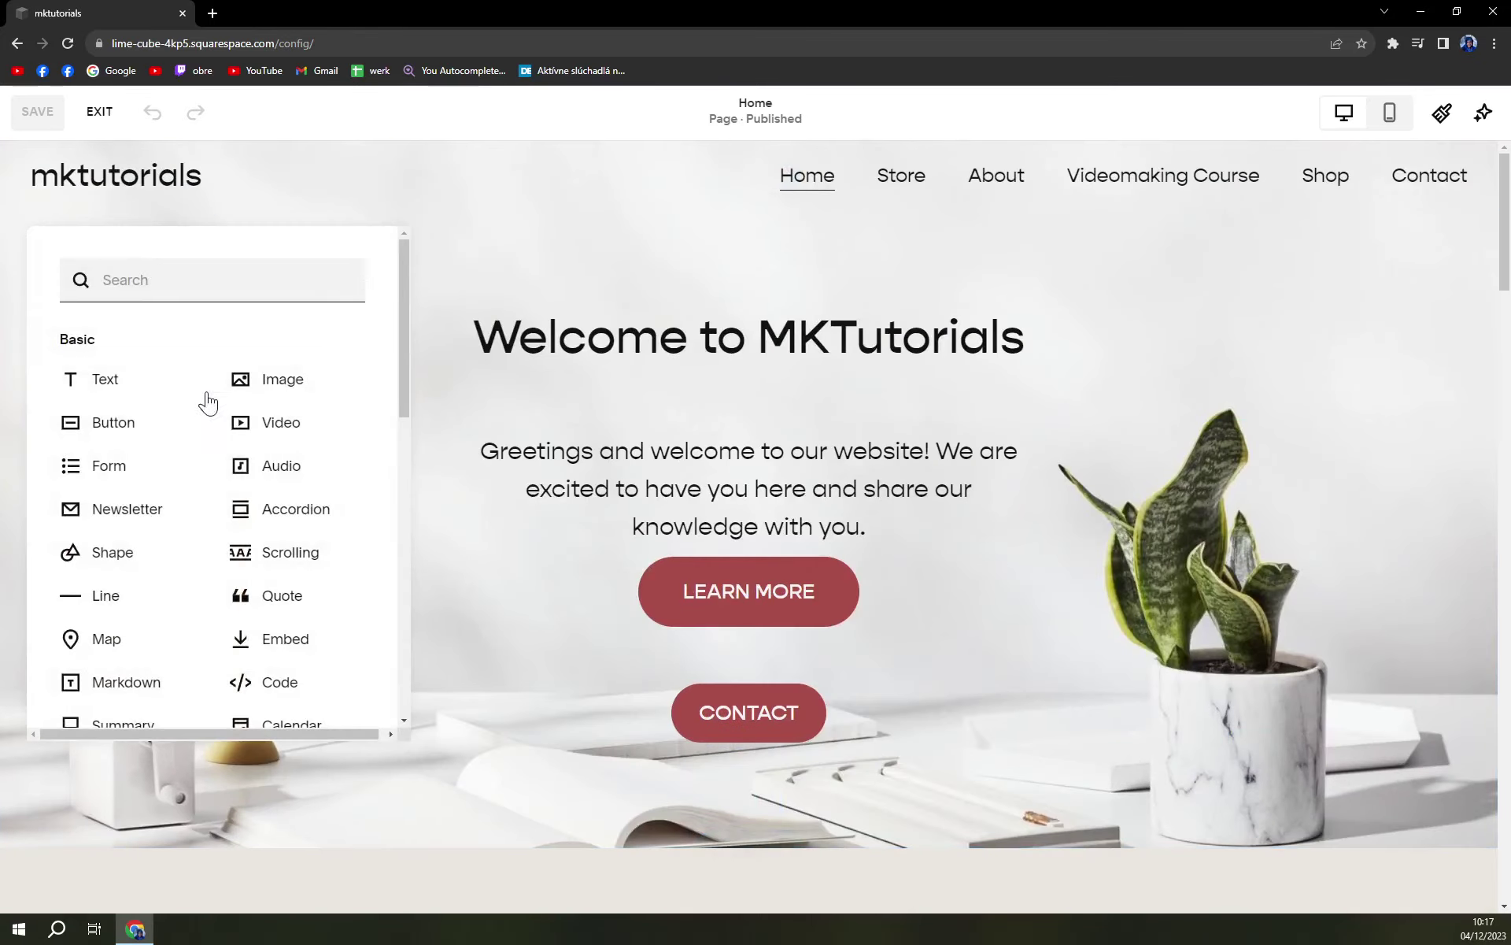
scroll(228, 433, "down", 2)
scroll(236, 473, "down", 10)
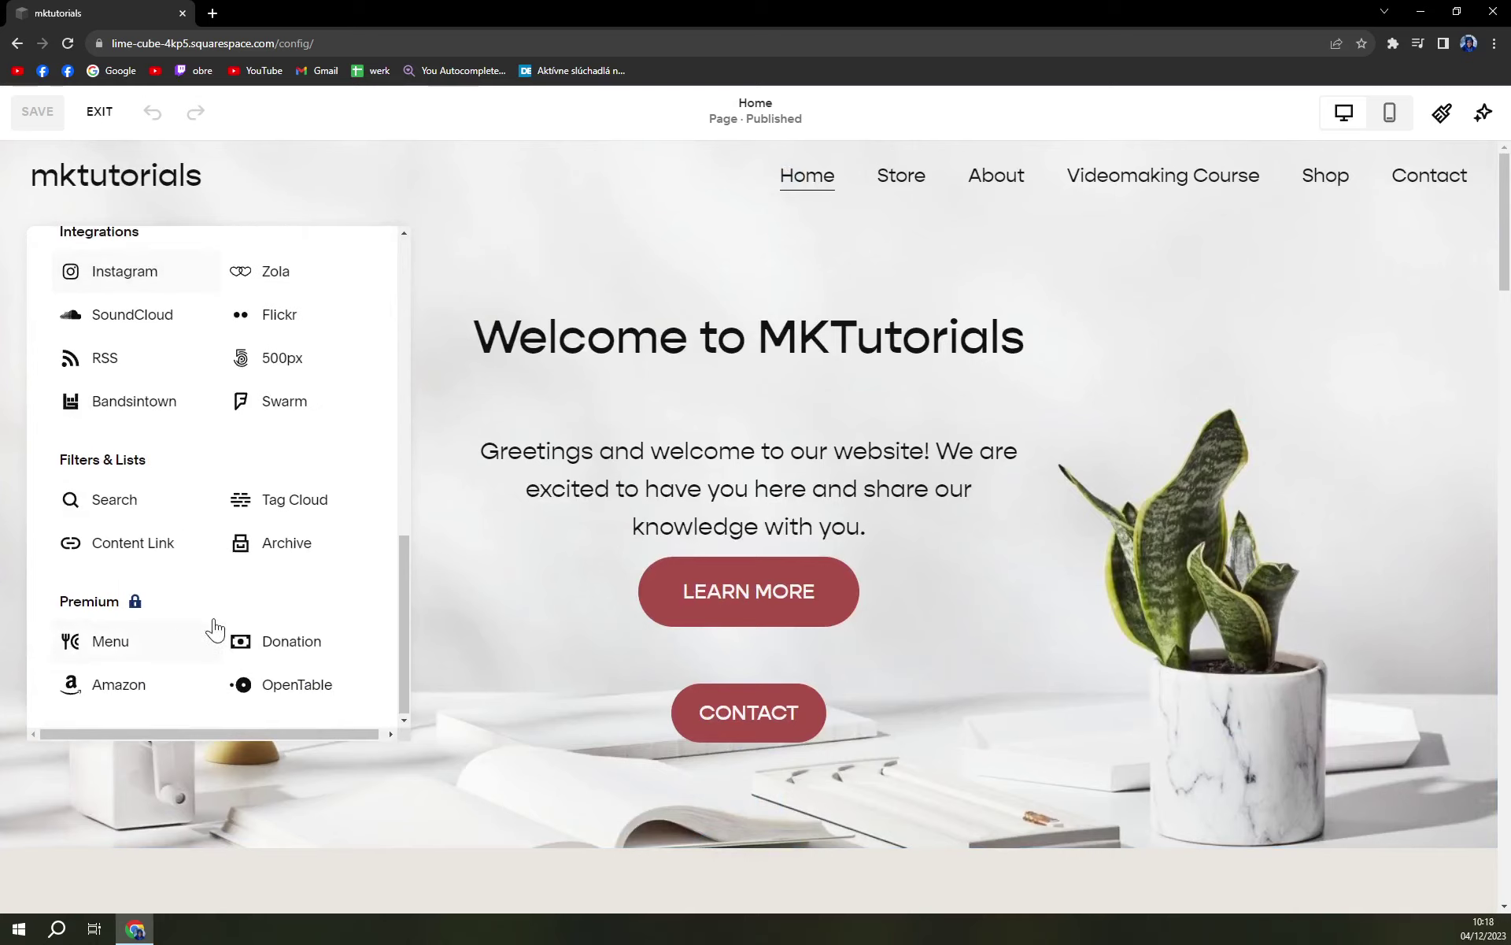
scroll(267, 621, "up", 3)
scroll(272, 591, "up", 10)
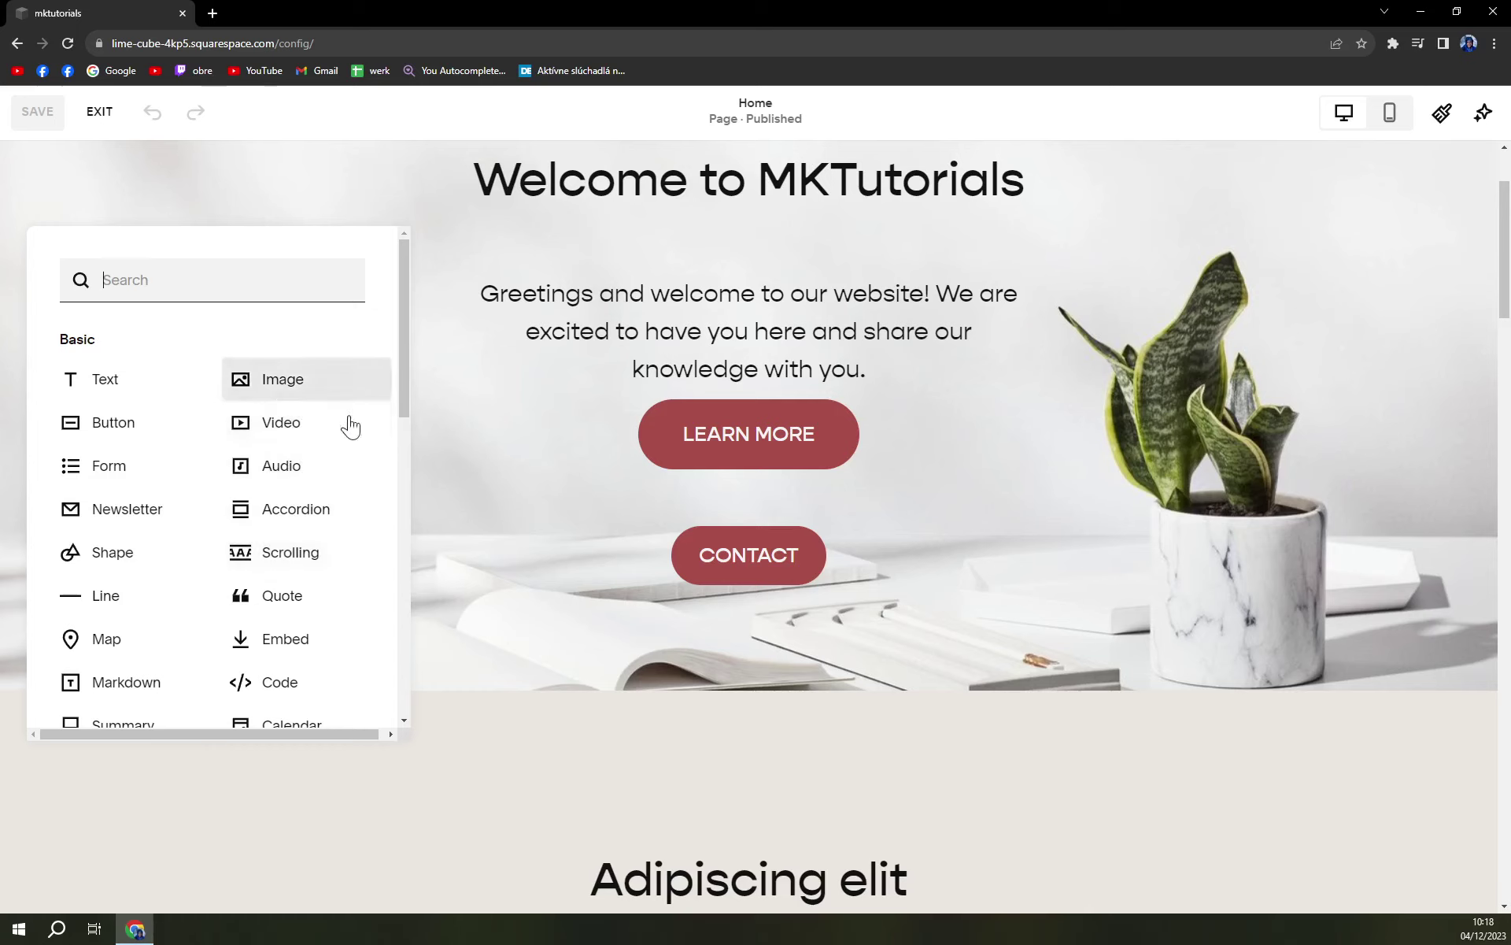
Add an Image block to the hero section and drag it taller.
scroll(283, 401, "up", 2)
left_click(282, 394)
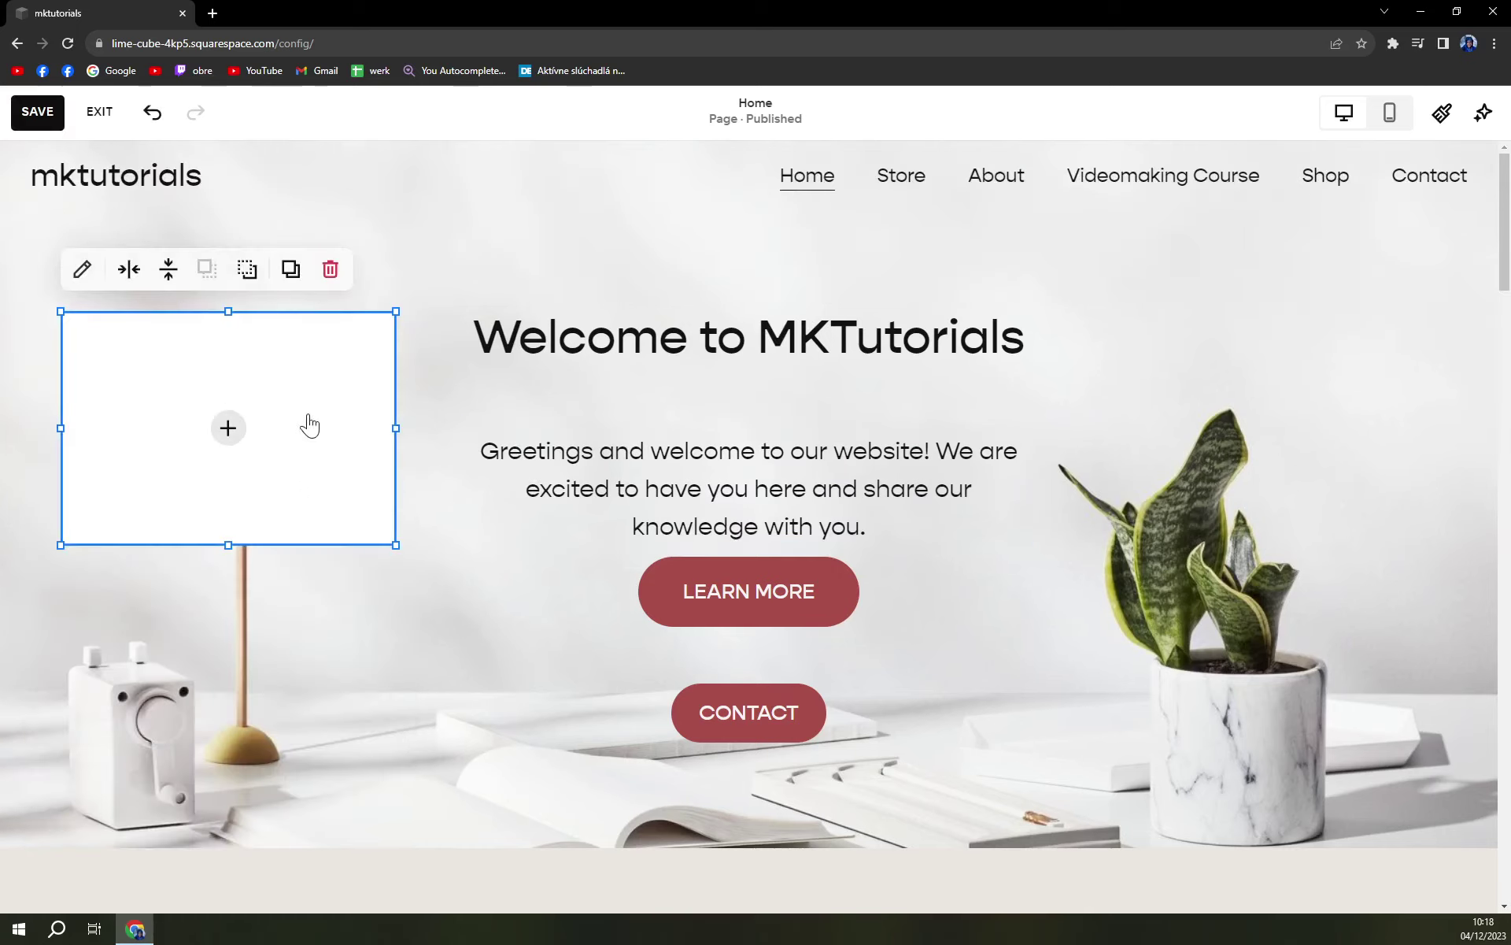
left_click_drag(396, 544, 417, 659)
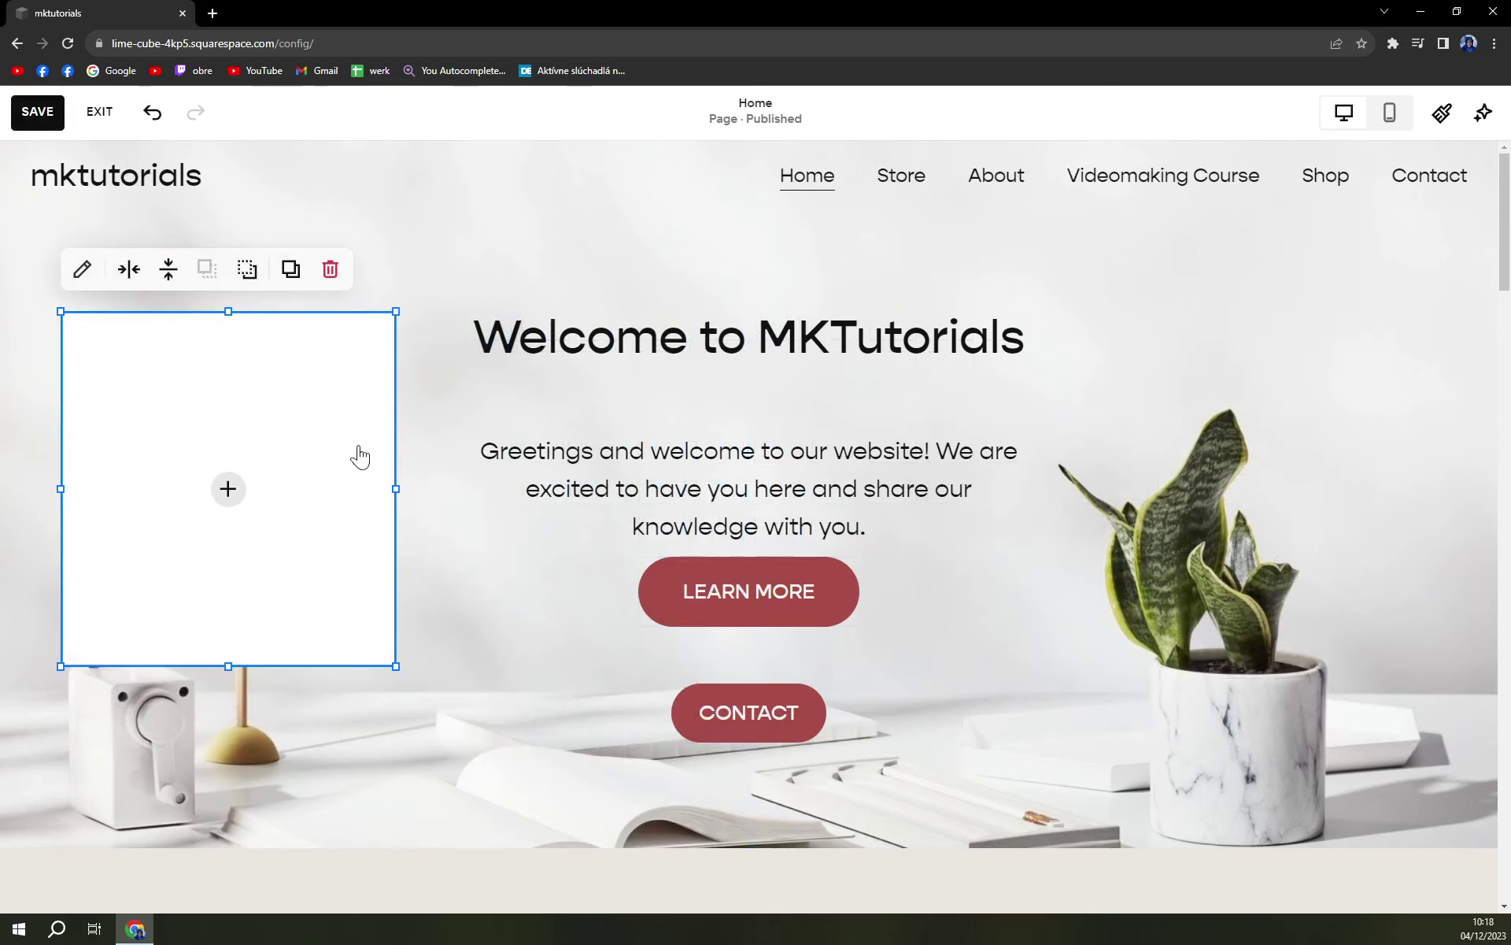
Upload BMTH.jpg from the computer into the image block.
left_click(80, 271)
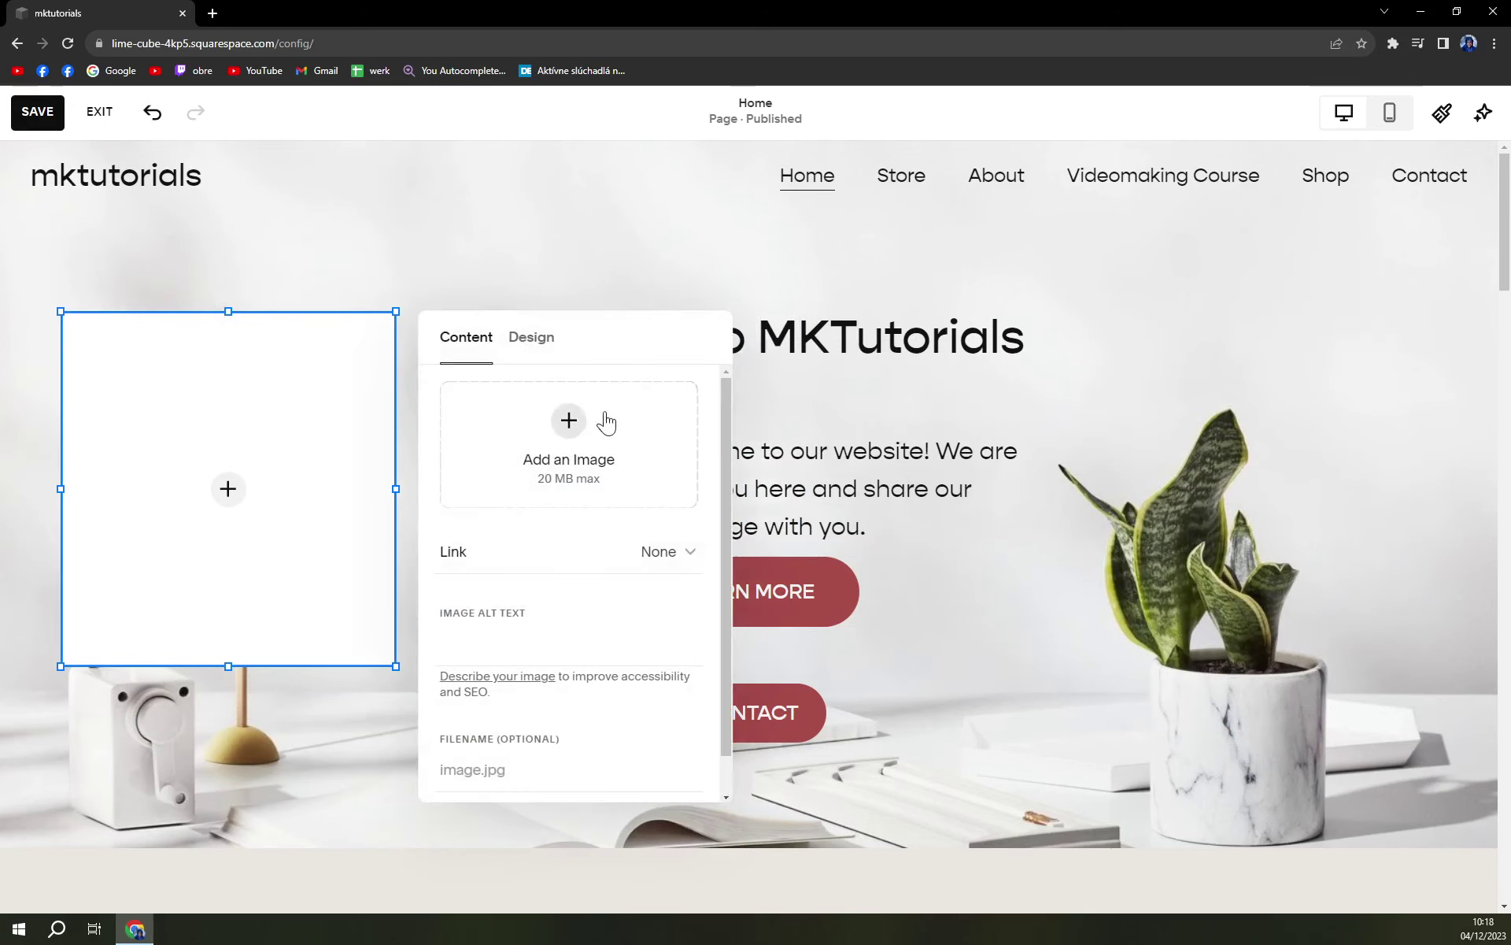
left_click(569, 425)
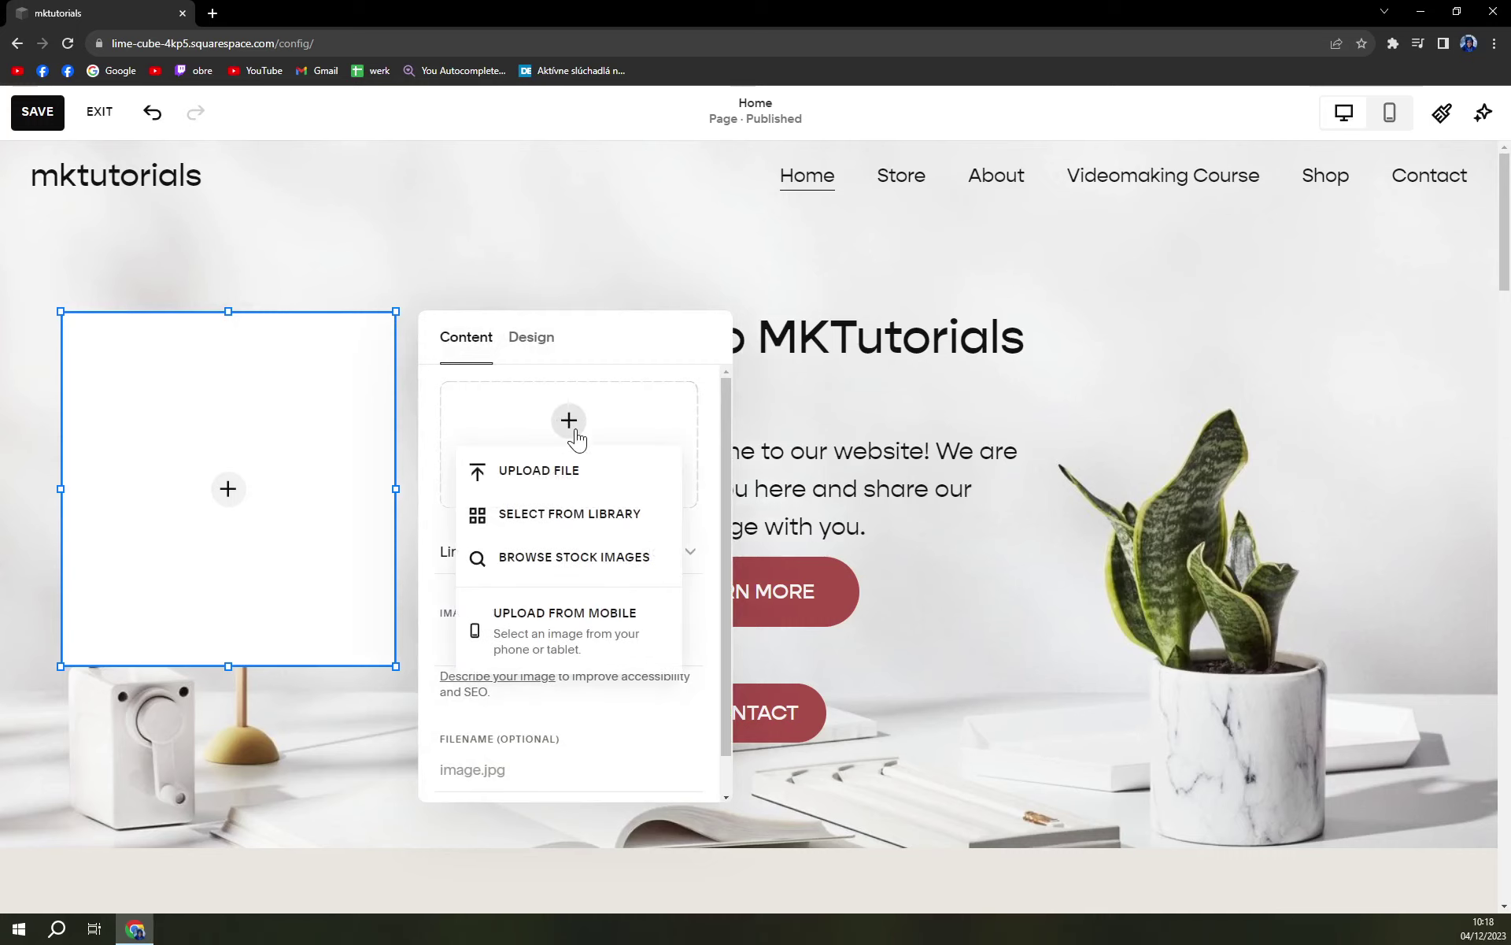
left_click(568, 470)
left_click_drag(341, 43, 321, 130)
key("Escape")
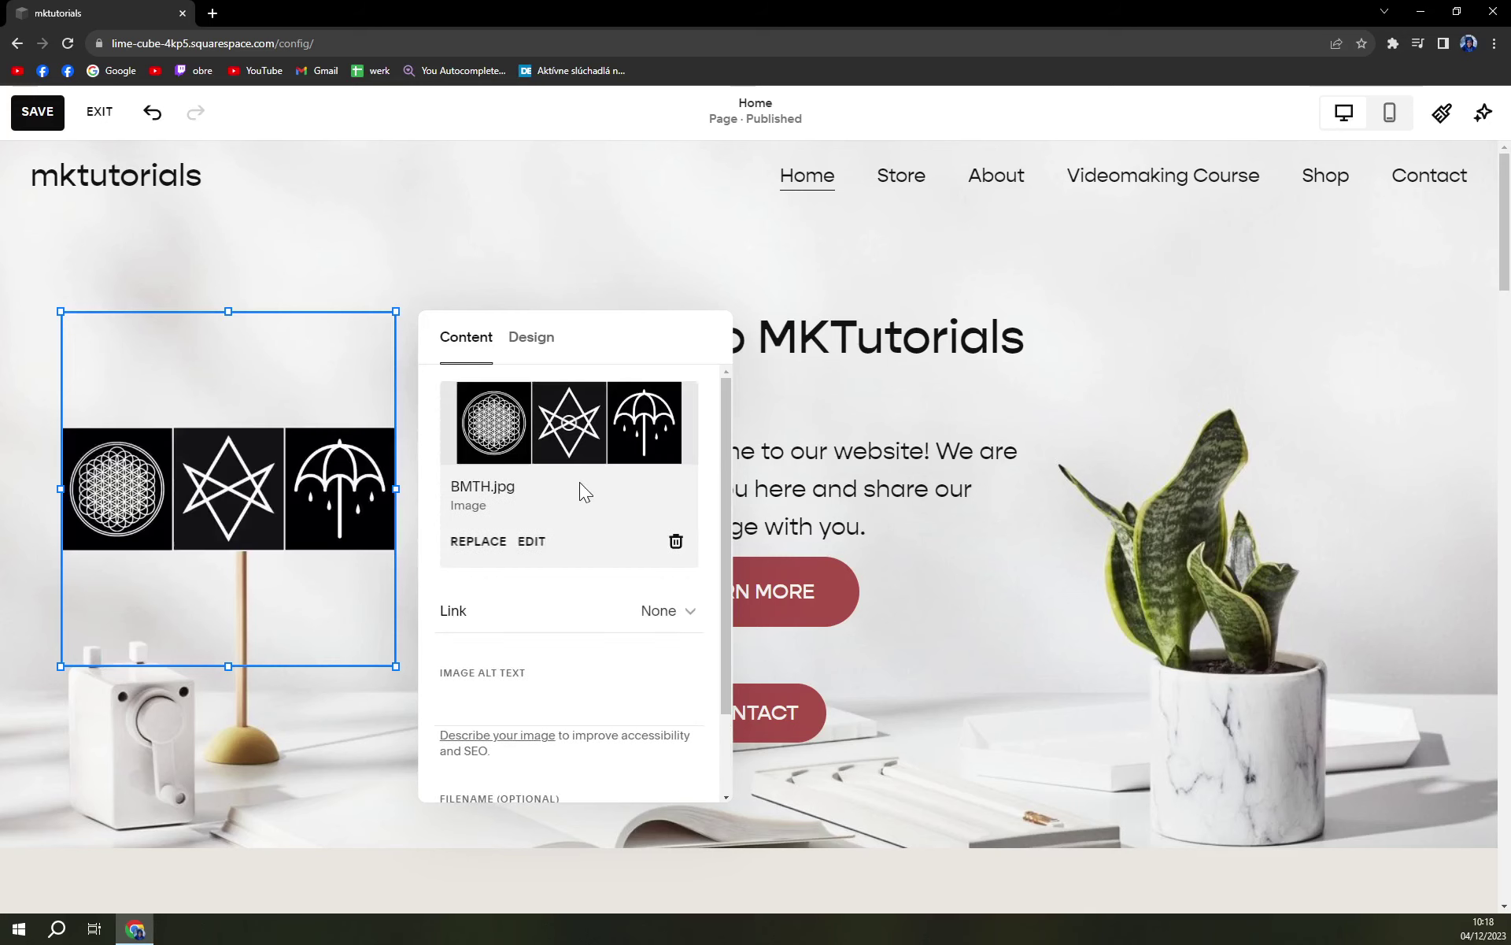
Shrink the image block to fit the three-symbol strip.
left_click_drag(391, 665, 347, 425)
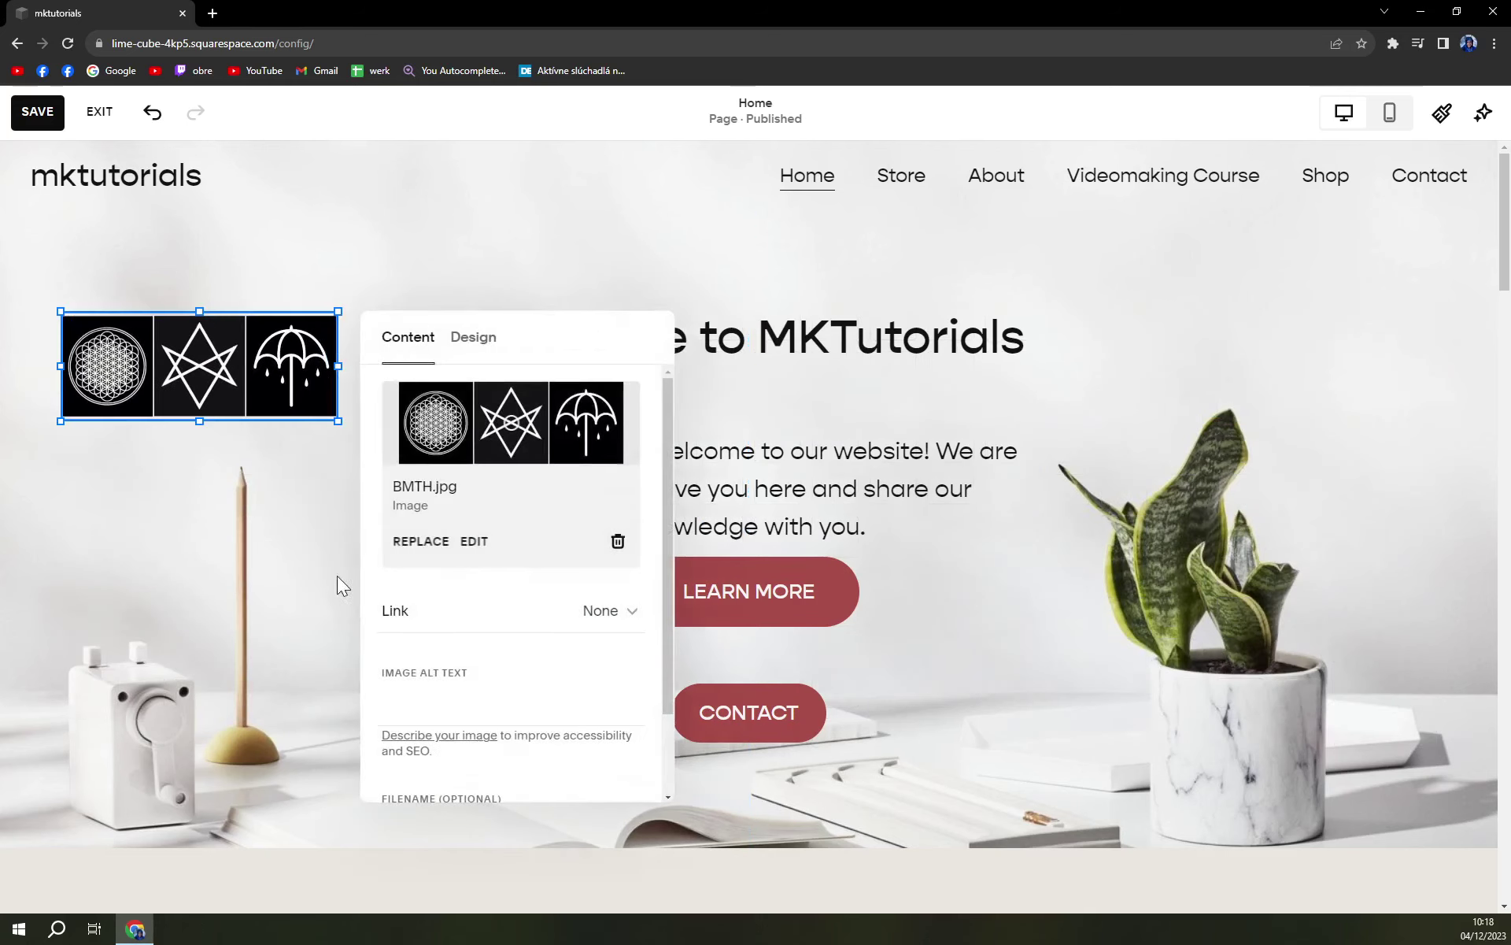
scroll(534, 632, "down", 1)
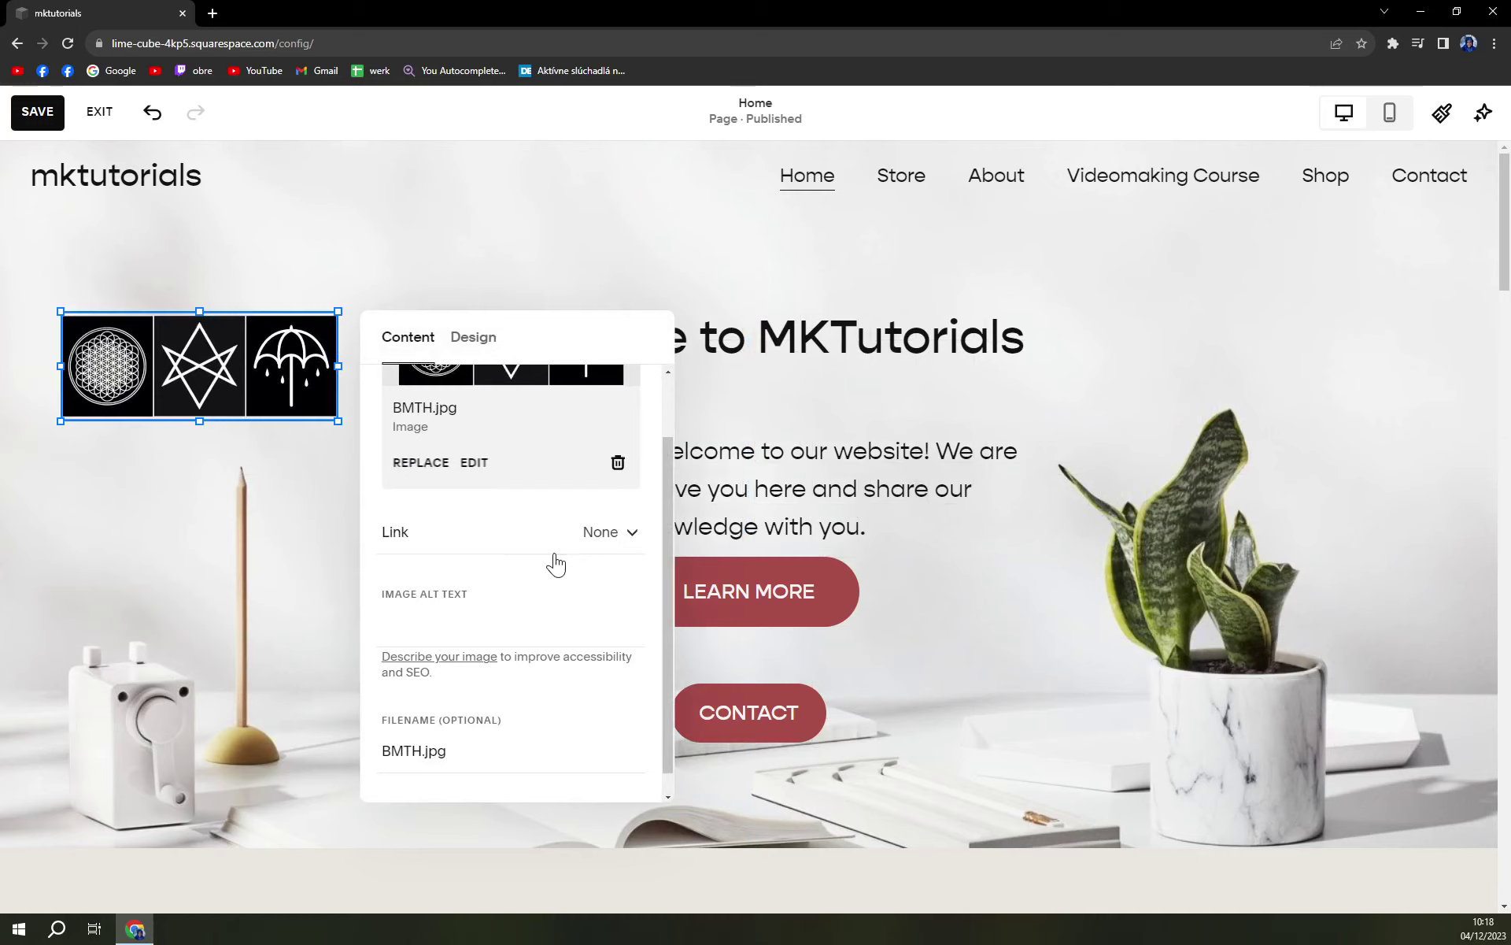
scroll(556, 564, "down", 1)
Set the image link to On Image pointing to the Shop page (/shop) and save.
left_click(639, 523)
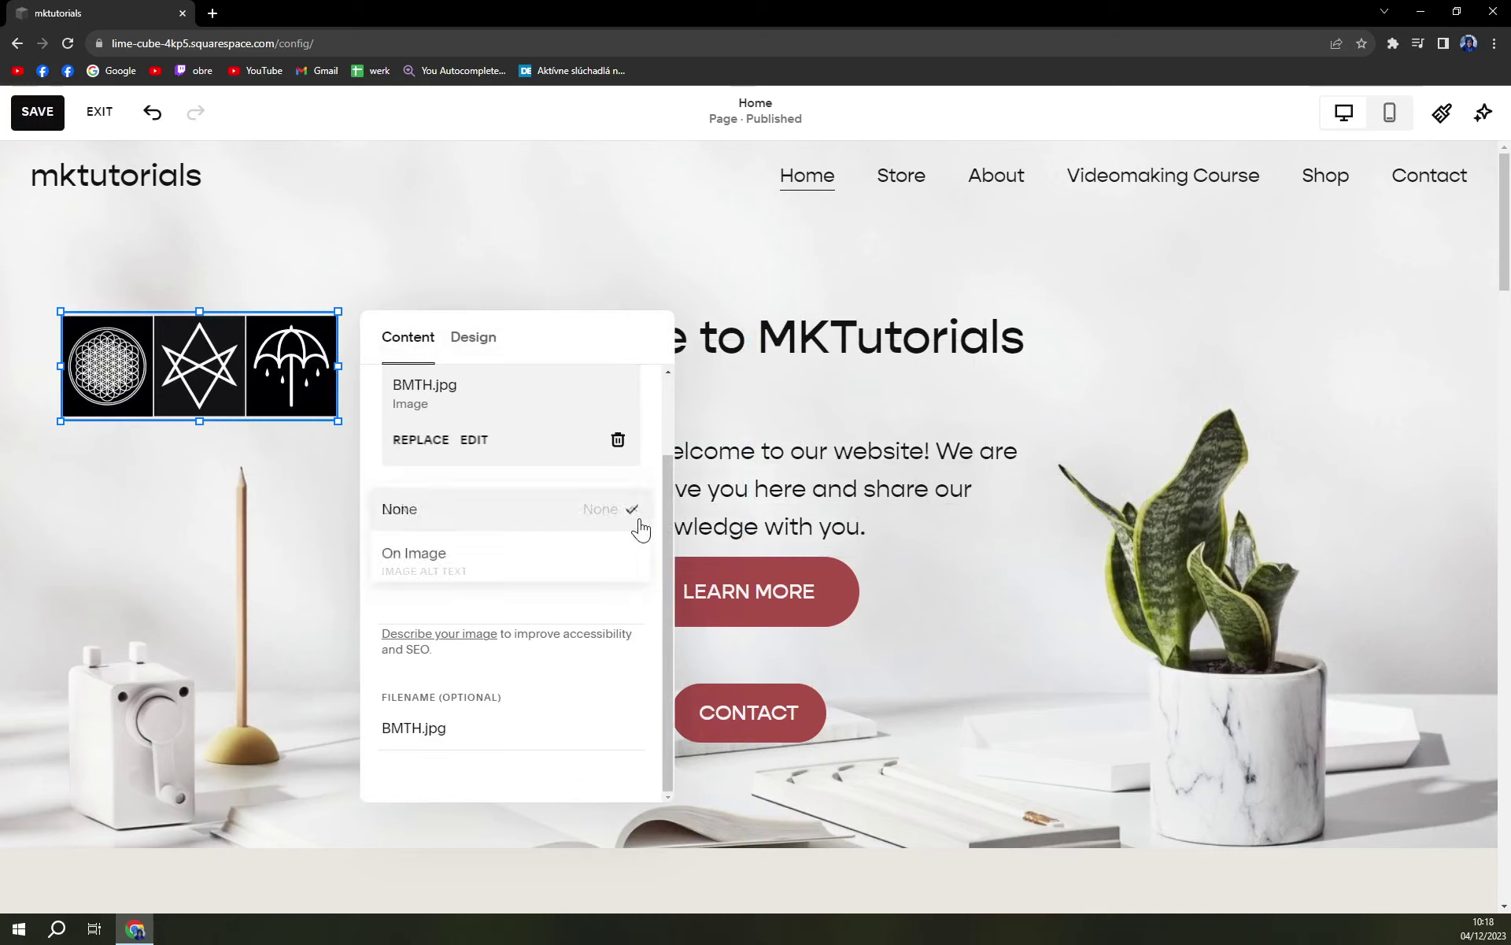
left_click(496, 564)
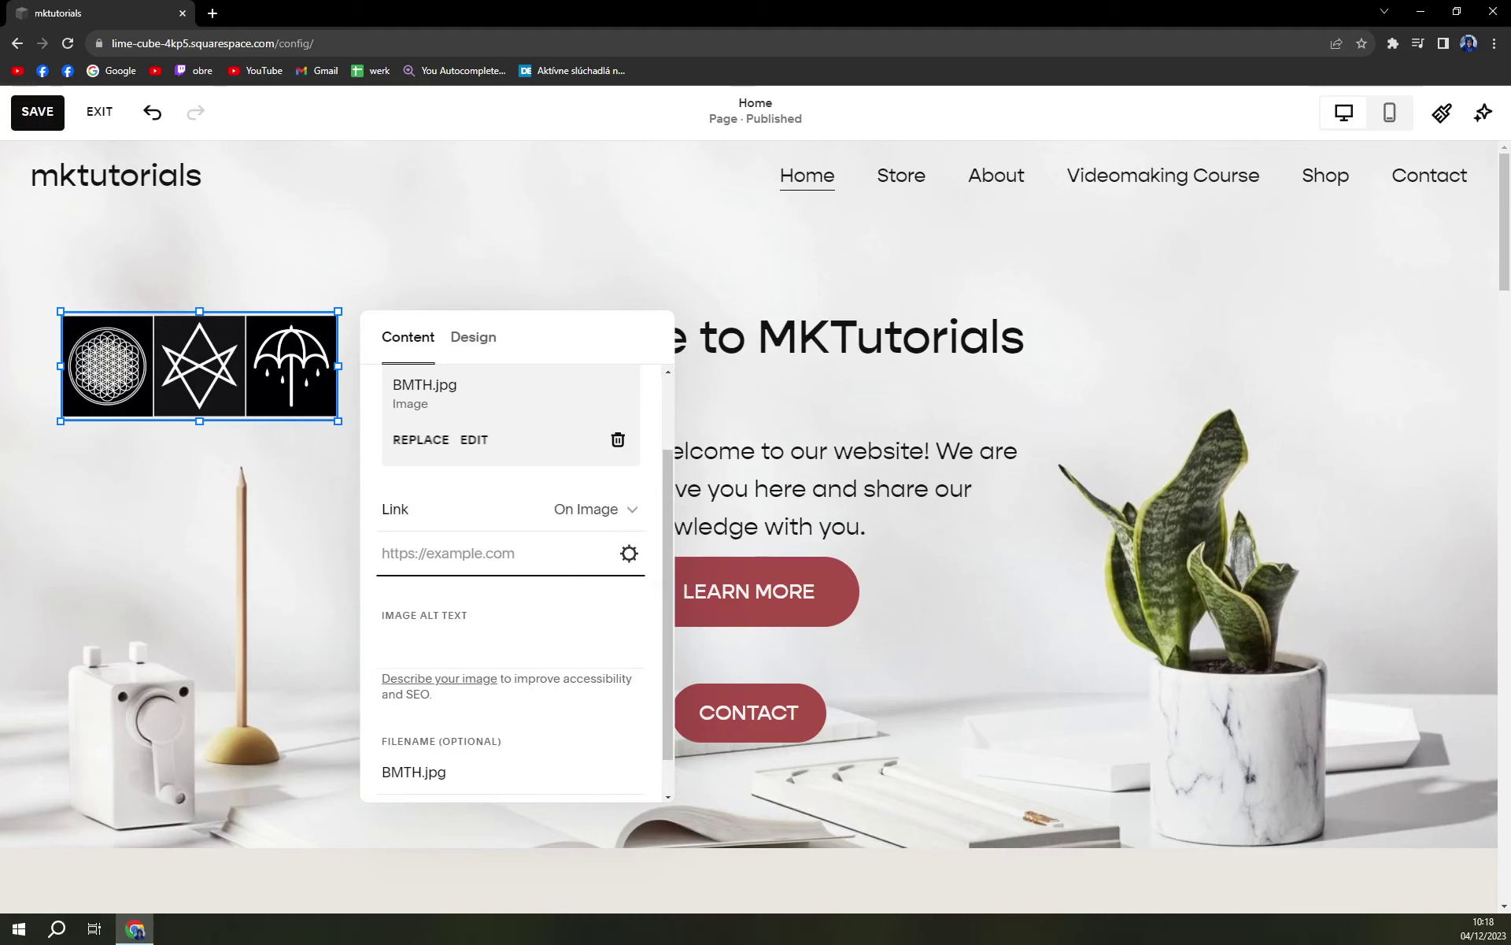
scroll(504, 566, "down", 1)
scroll(499, 564, "up", 2)
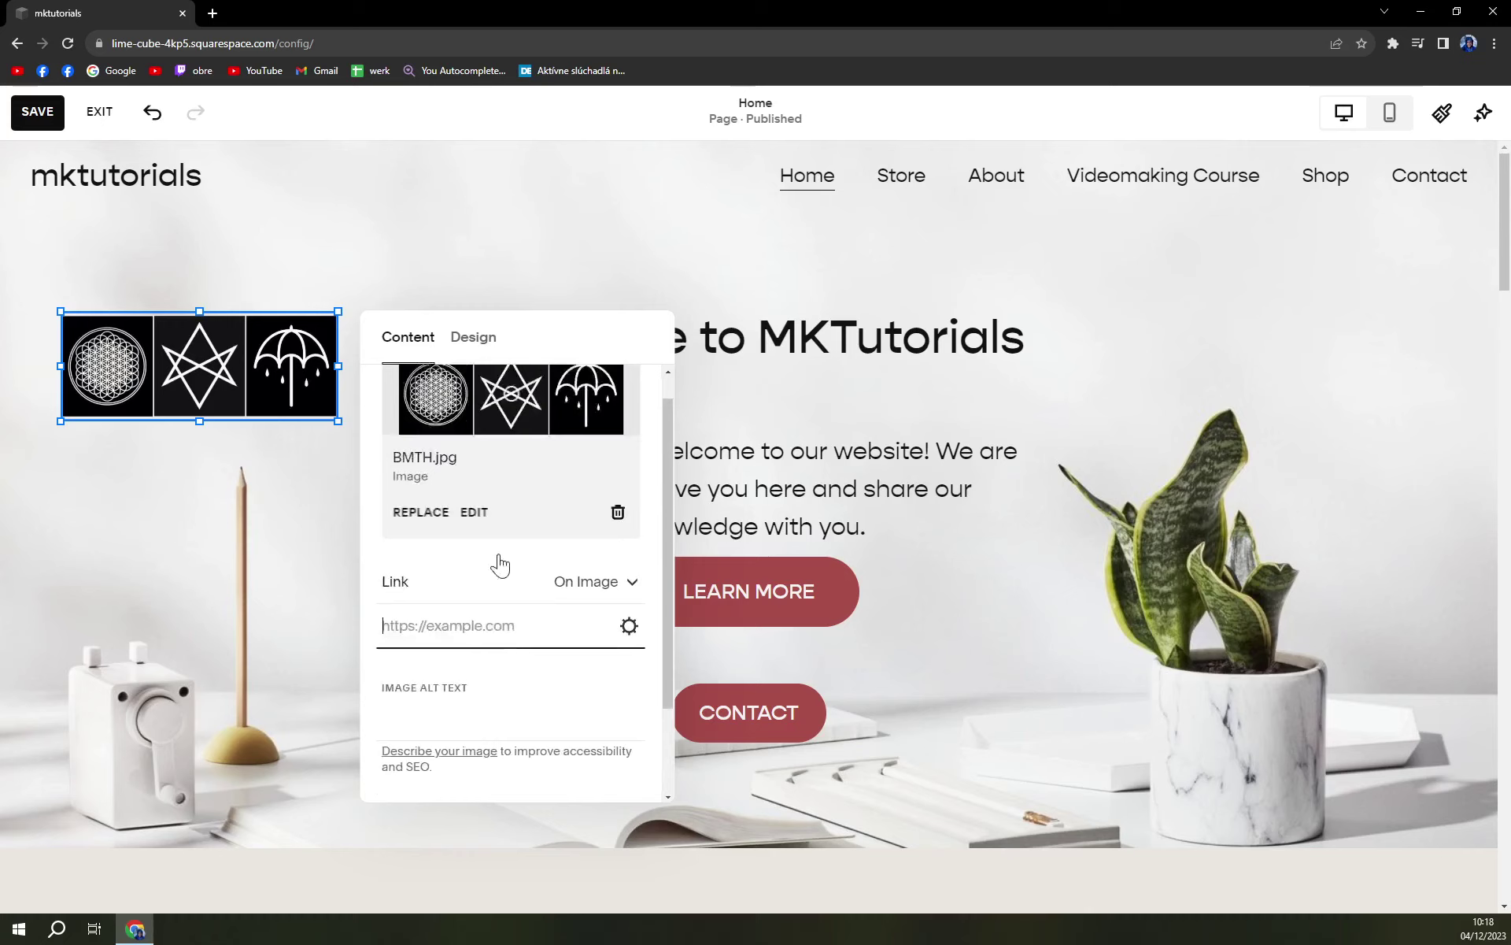
scroll(512, 574, "down", 2)
scroll(466, 630, "up", 2)
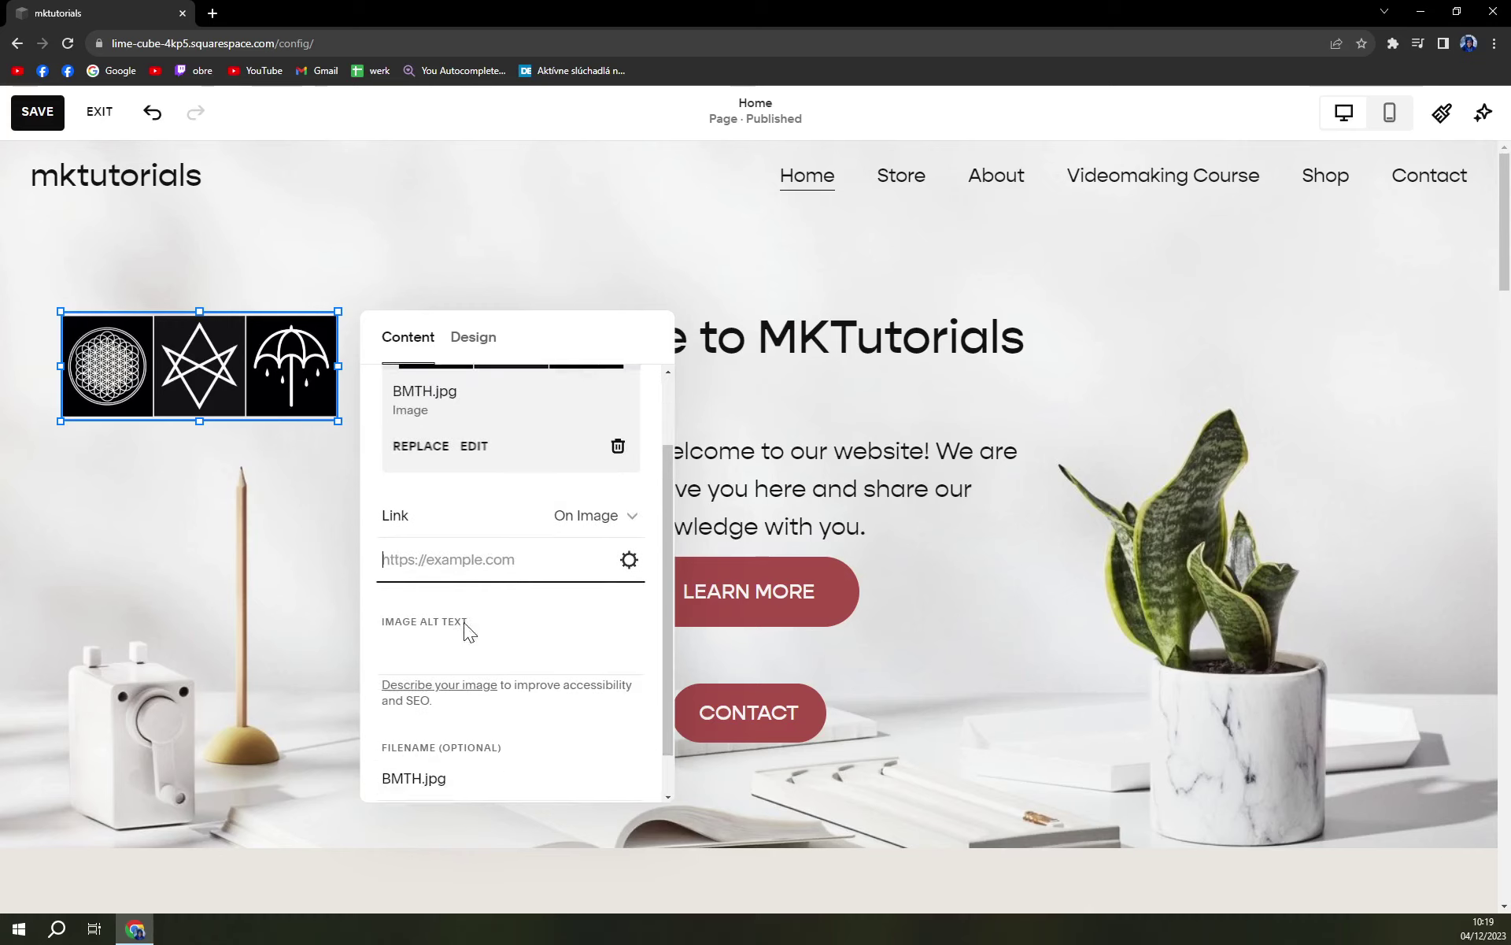
left_click(630, 586)
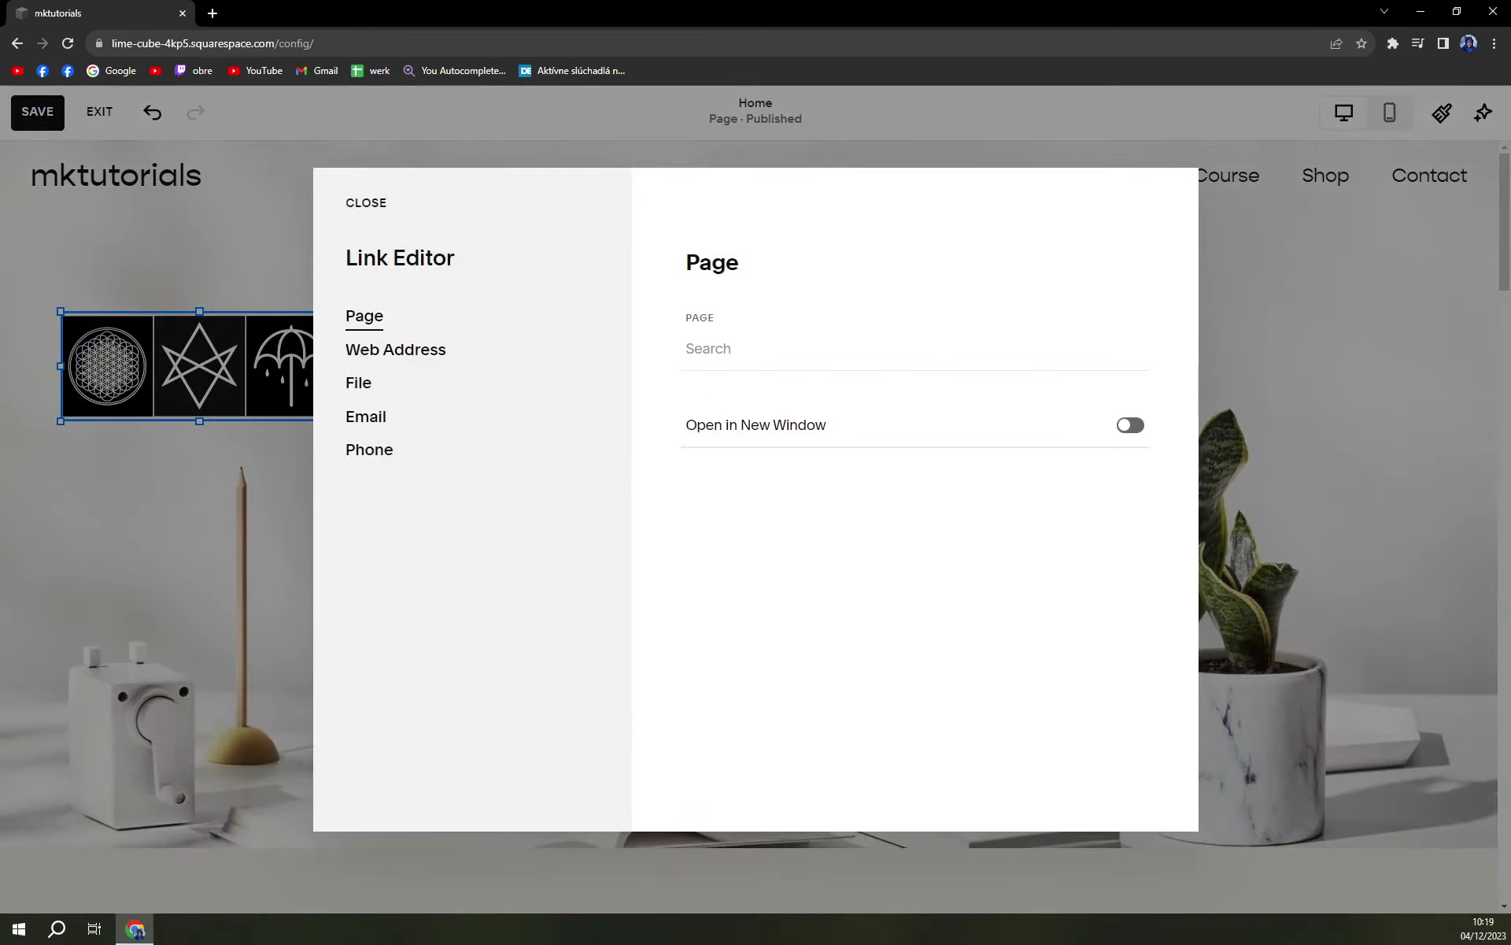
left_click(708, 348)
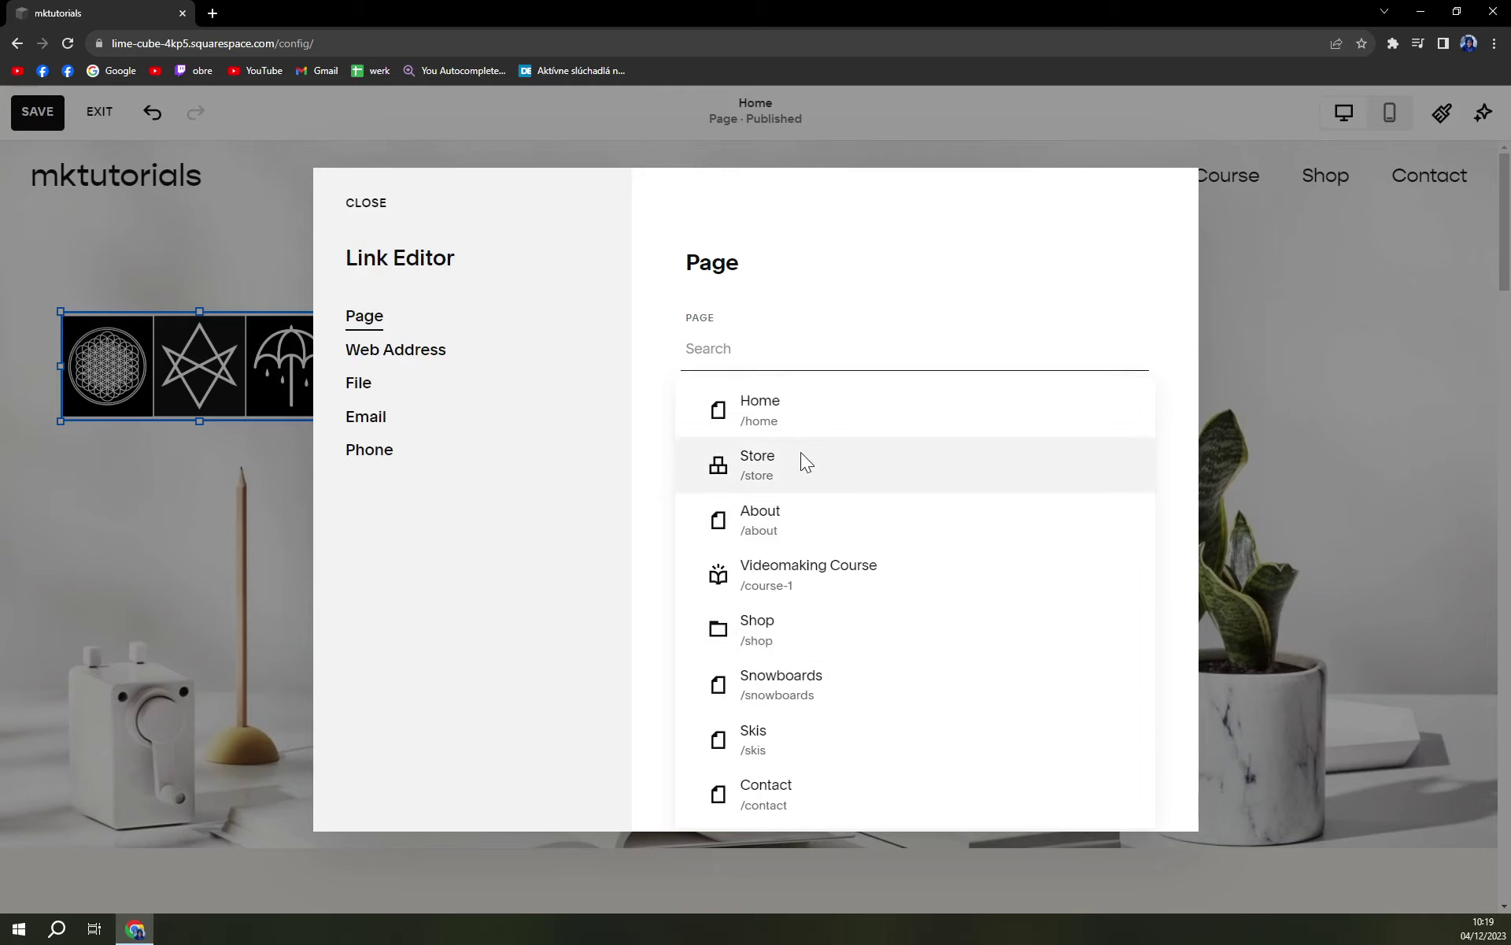
left_click(783, 636)
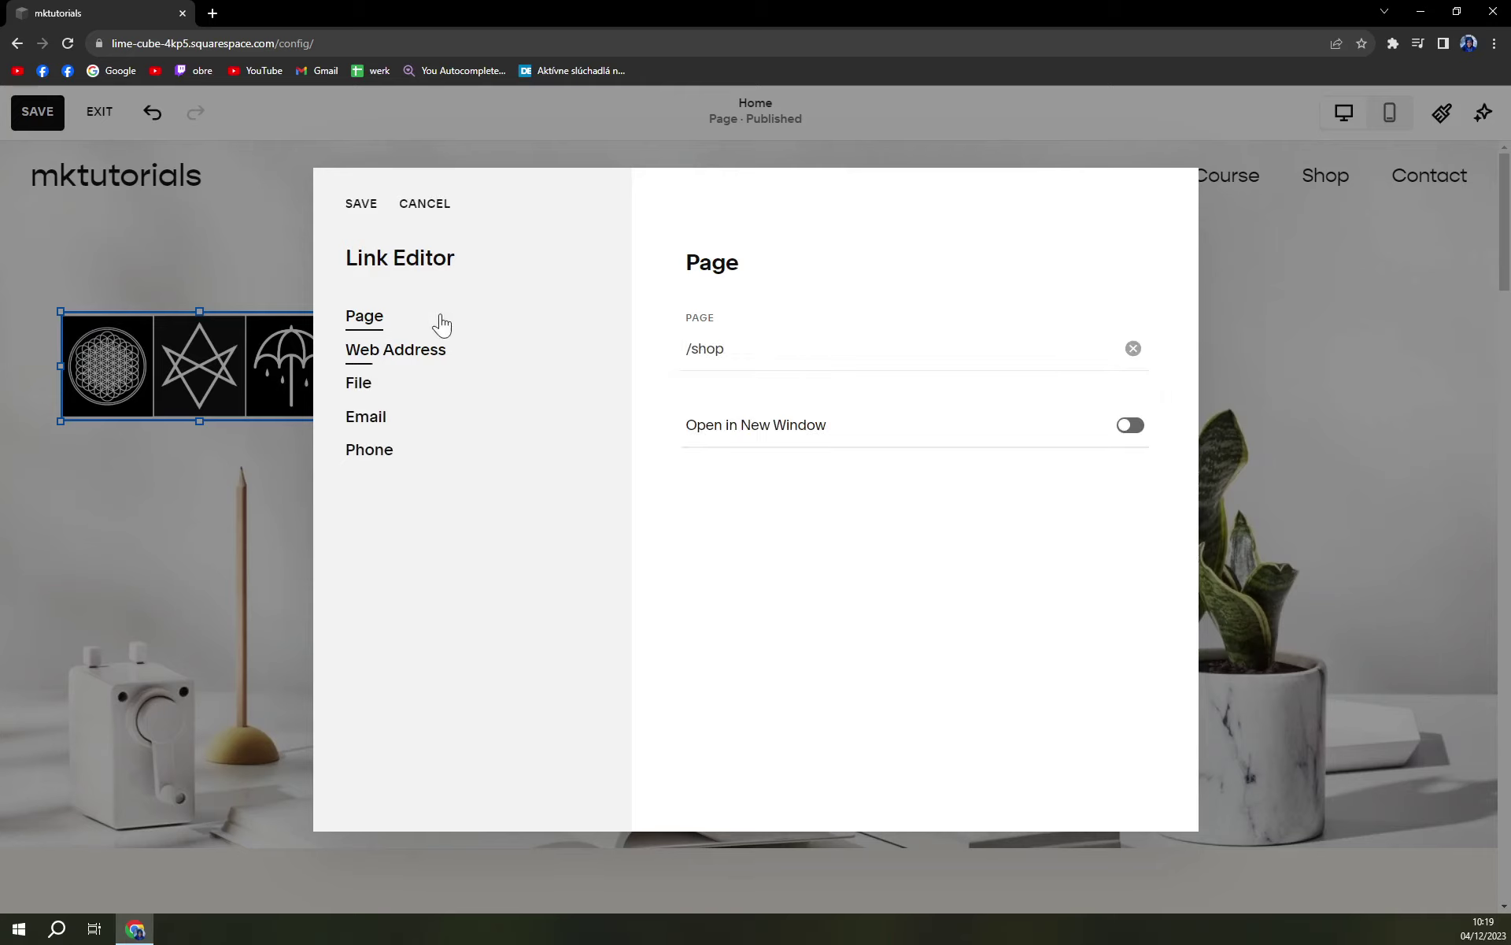
left_click(366, 206)
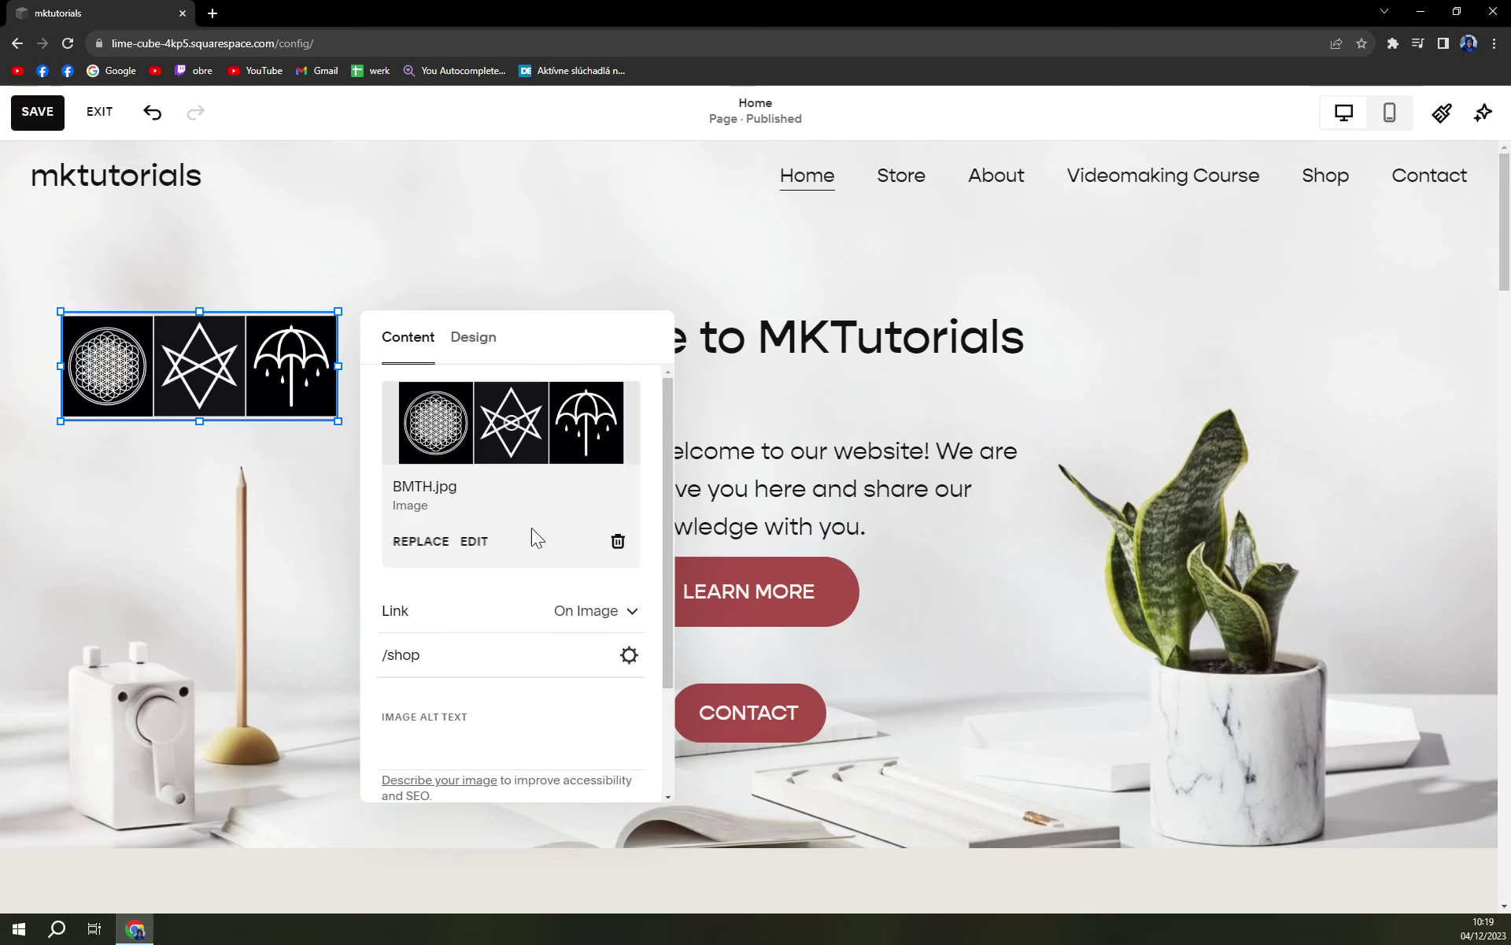
Move the image block next to the LEARN MORE button.
left_click_drag(245, 363, 1086, 630)
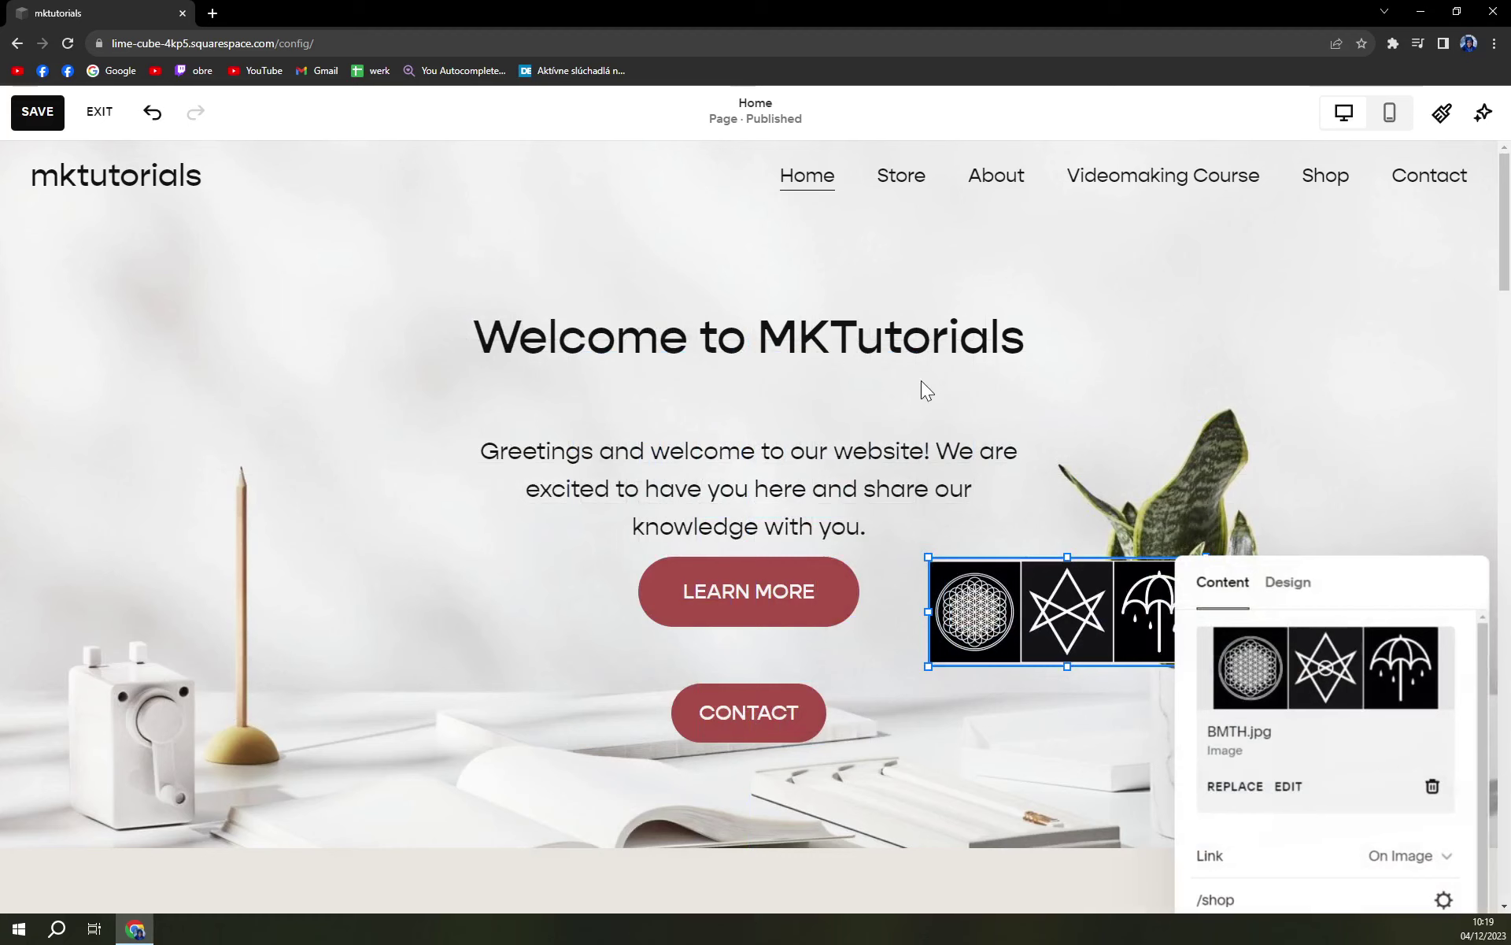
left_click(858, 353)
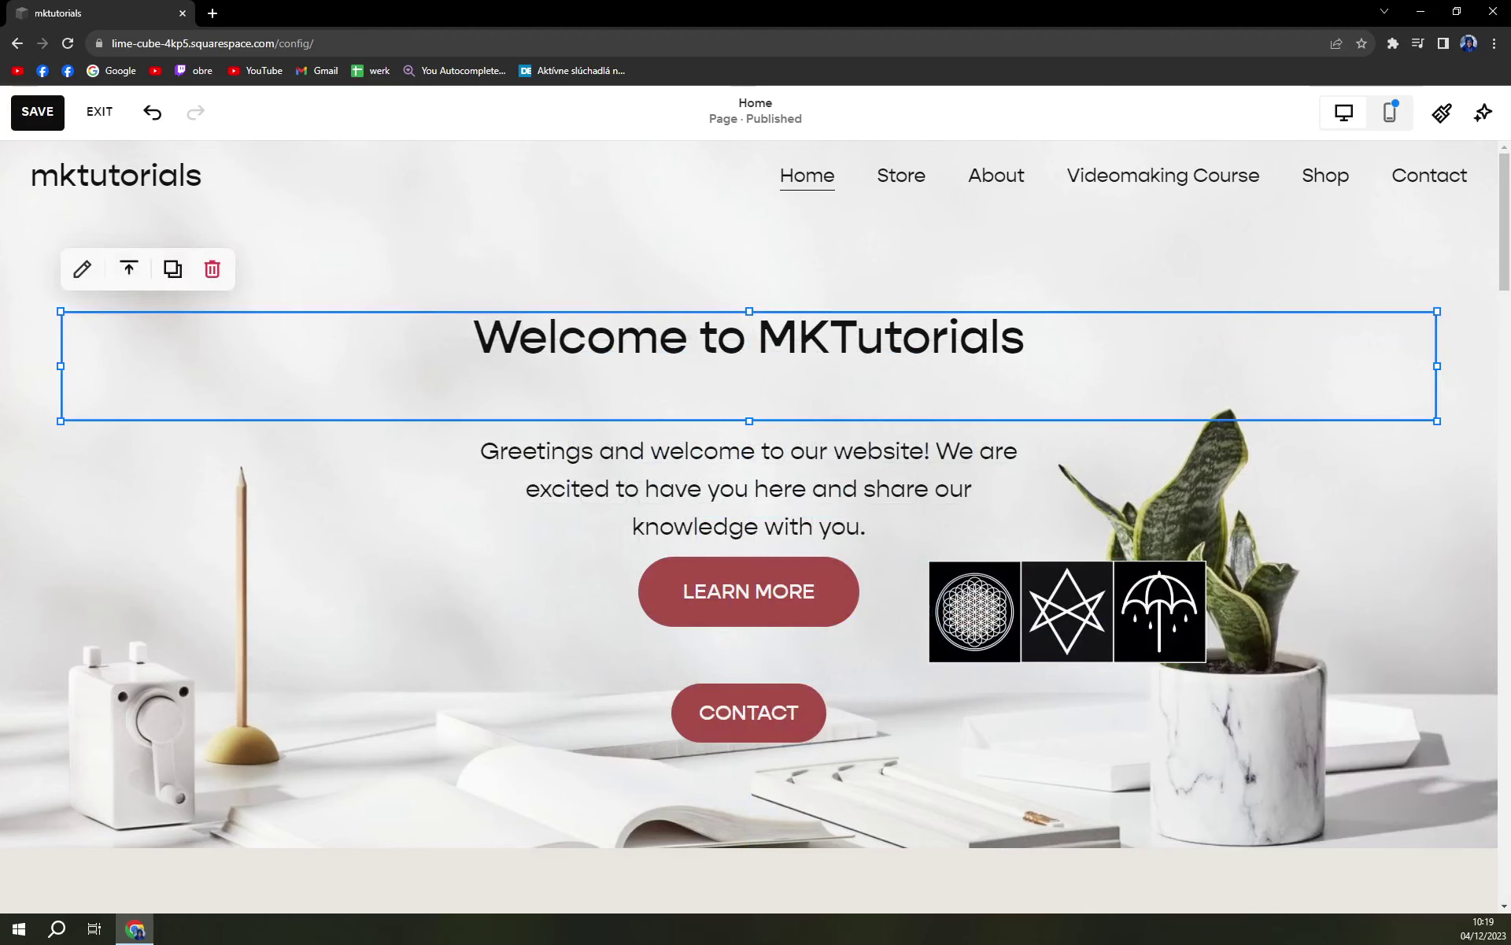
left_click_drag(1000, 586, 733, 691)
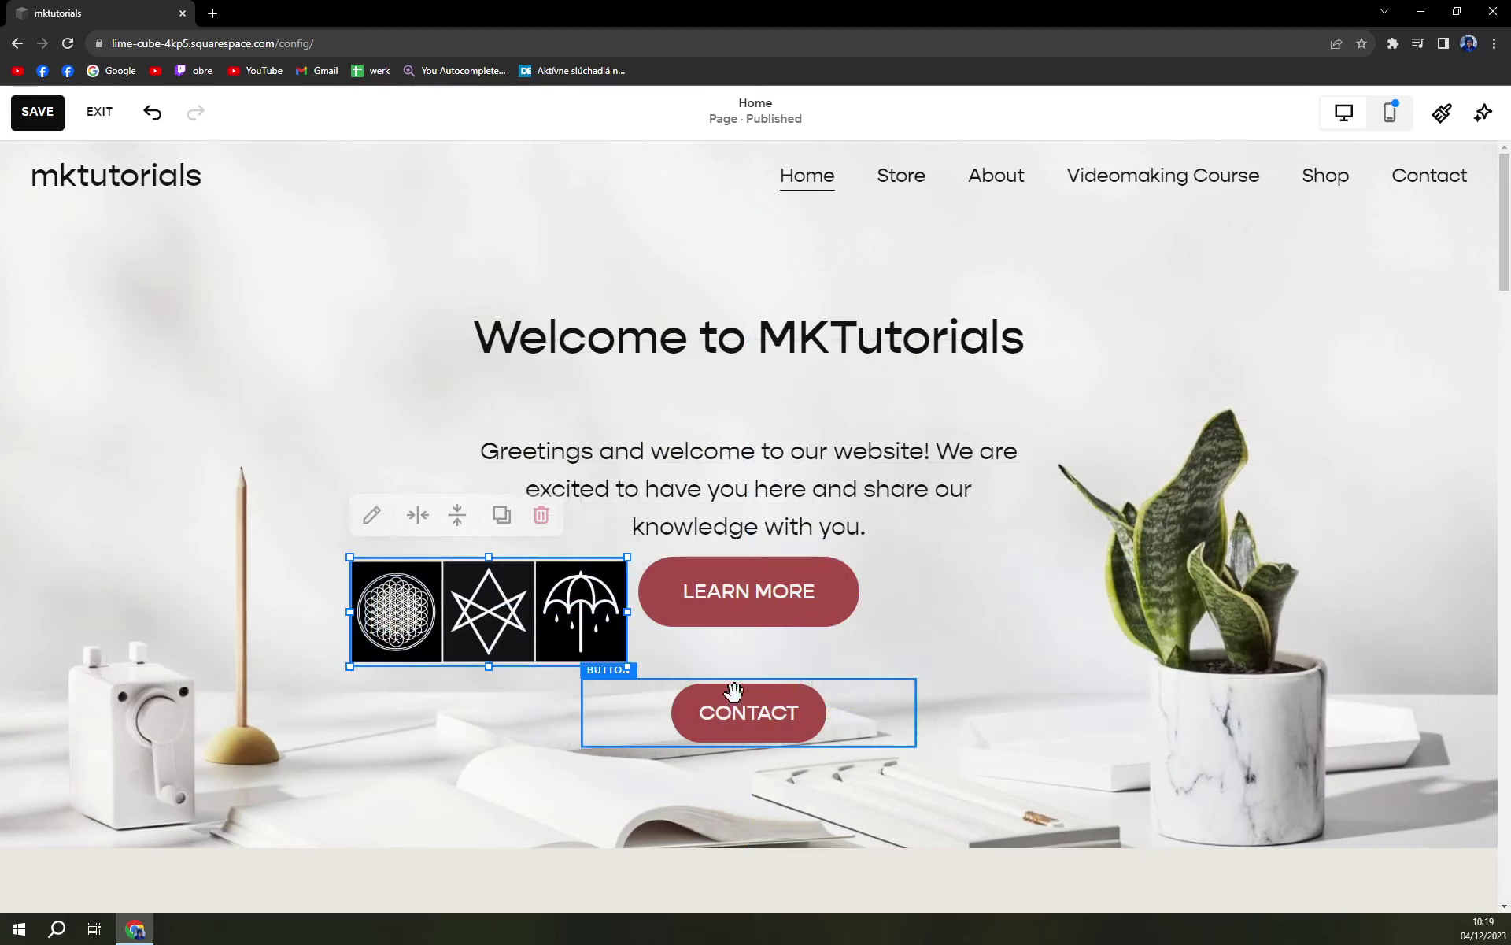
Delete the CONTACT button and drop the image block below LEARN MORE.
left_click(734, 692)
key("Delete")
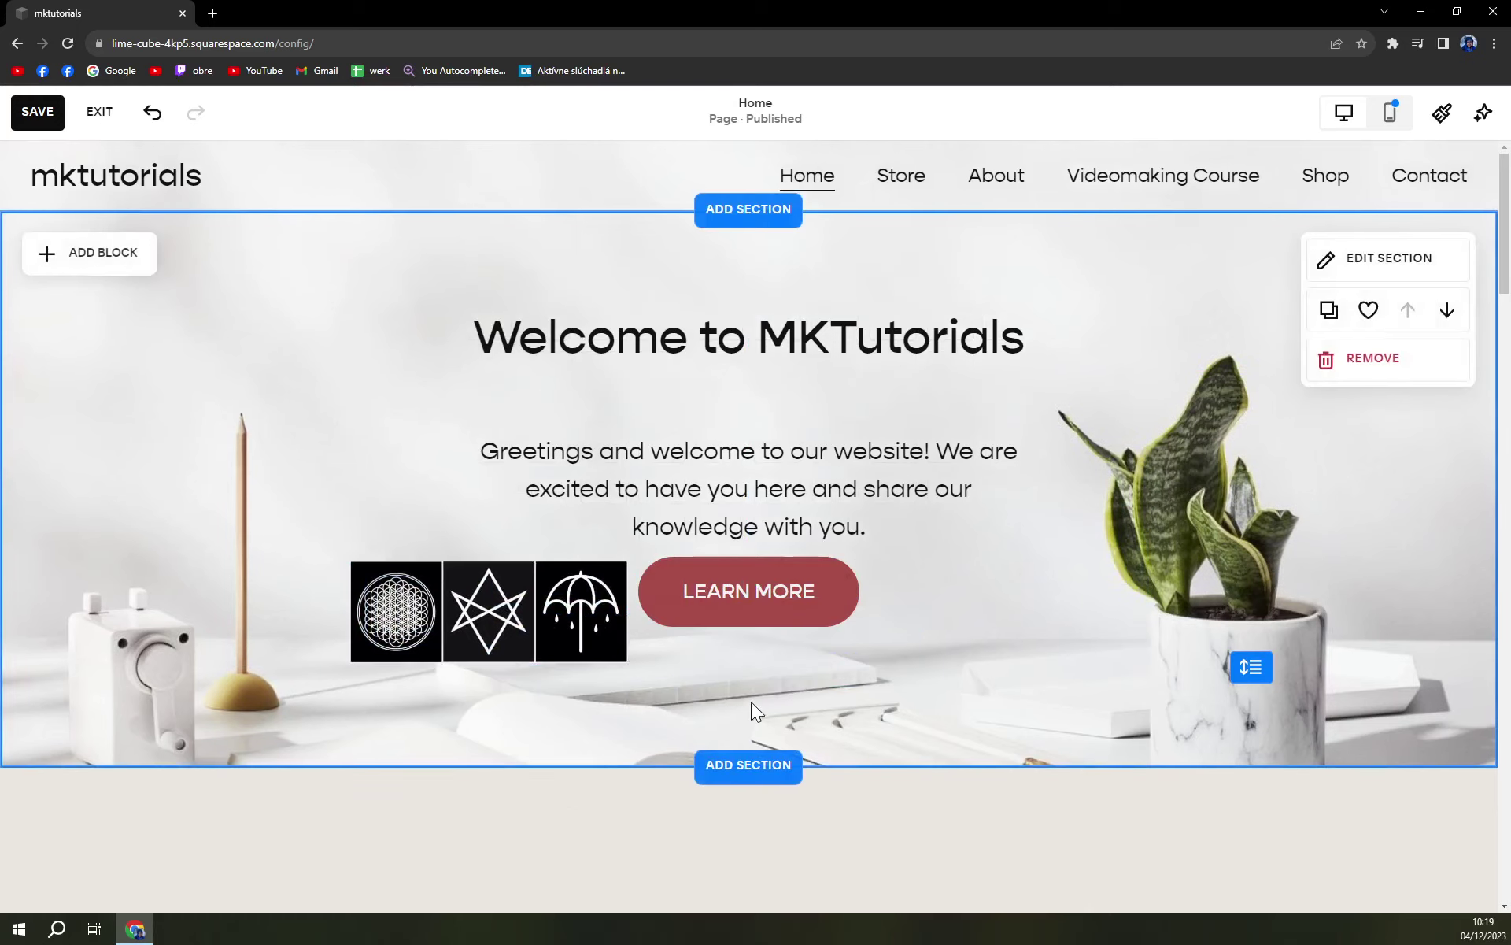
left_click_drag(551, 597, 785, 687)
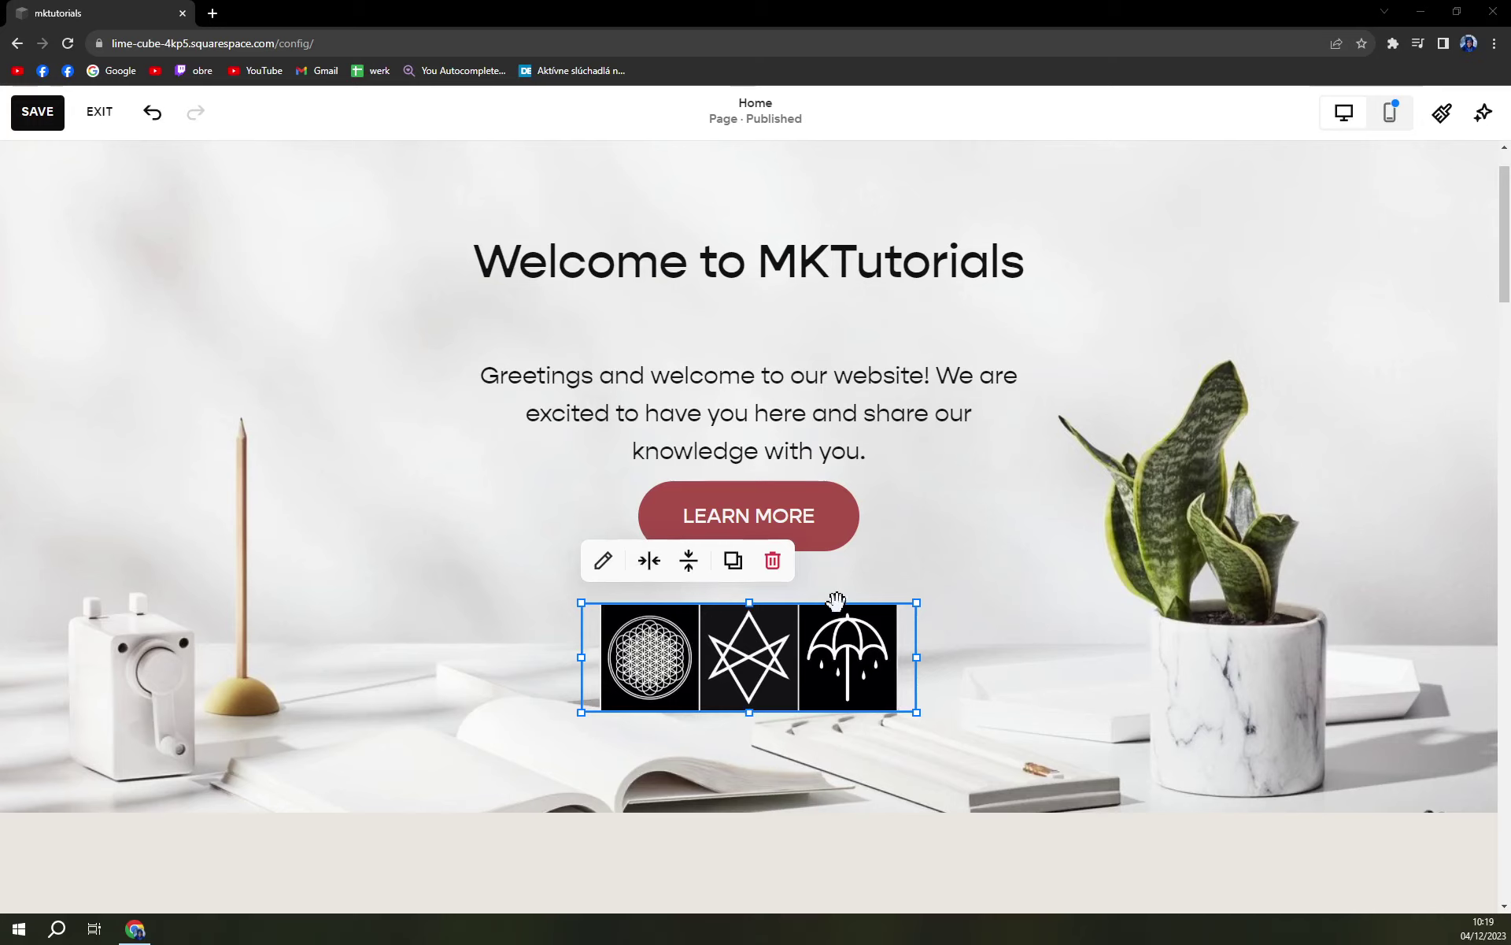
scroll(827, 594, "up", 1)
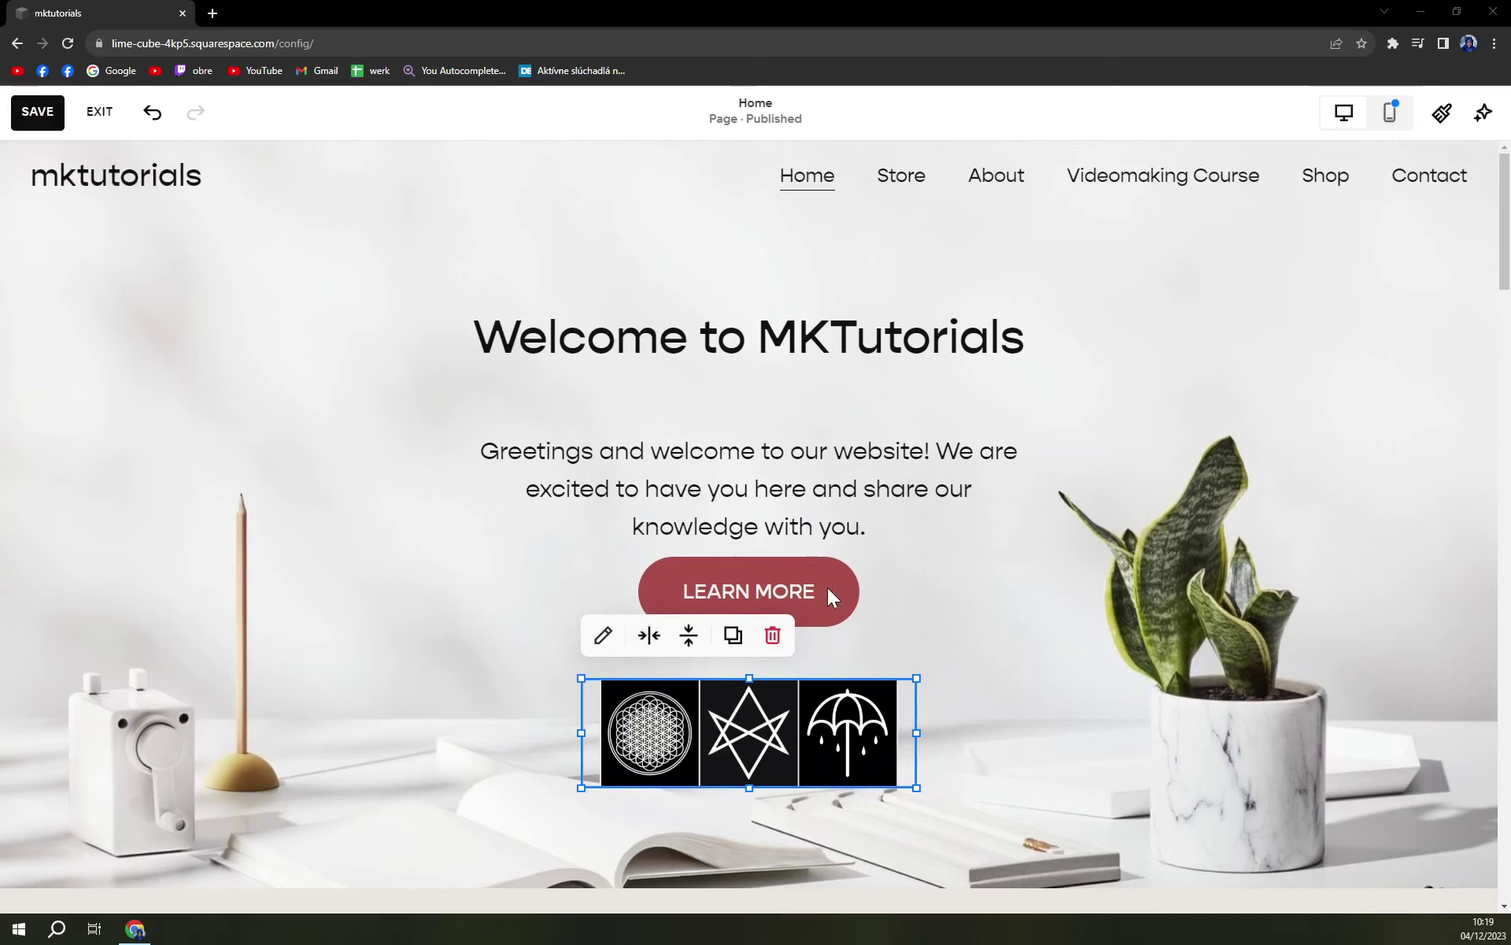
left_click(665, 642)
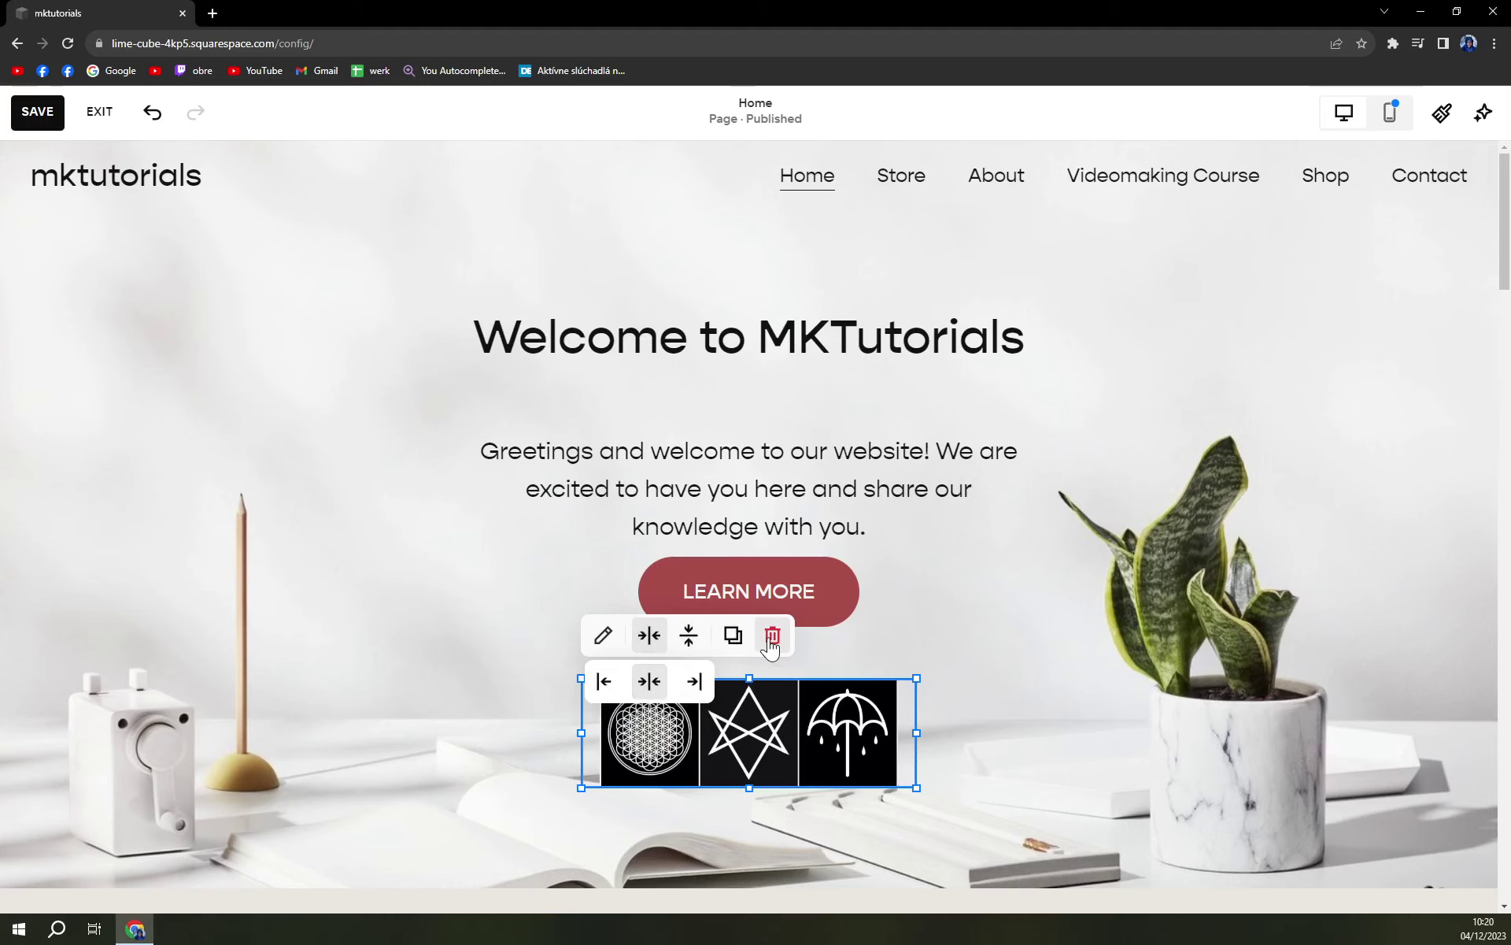
left_click(603, 639)
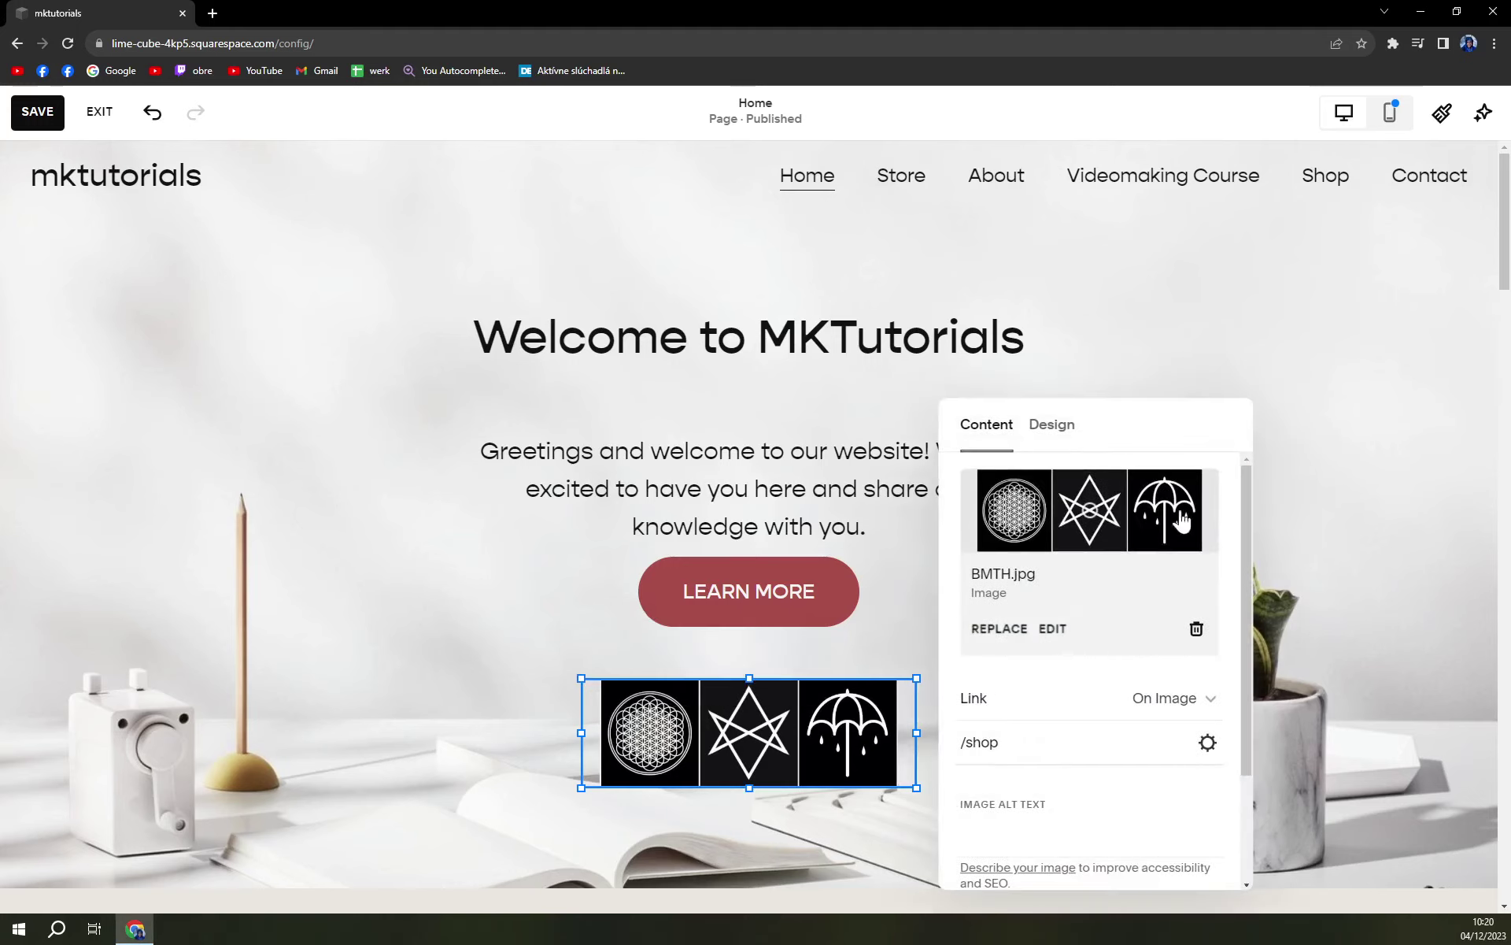
left_click(1230, 311)
scroll(1039, 634, "down", 2)
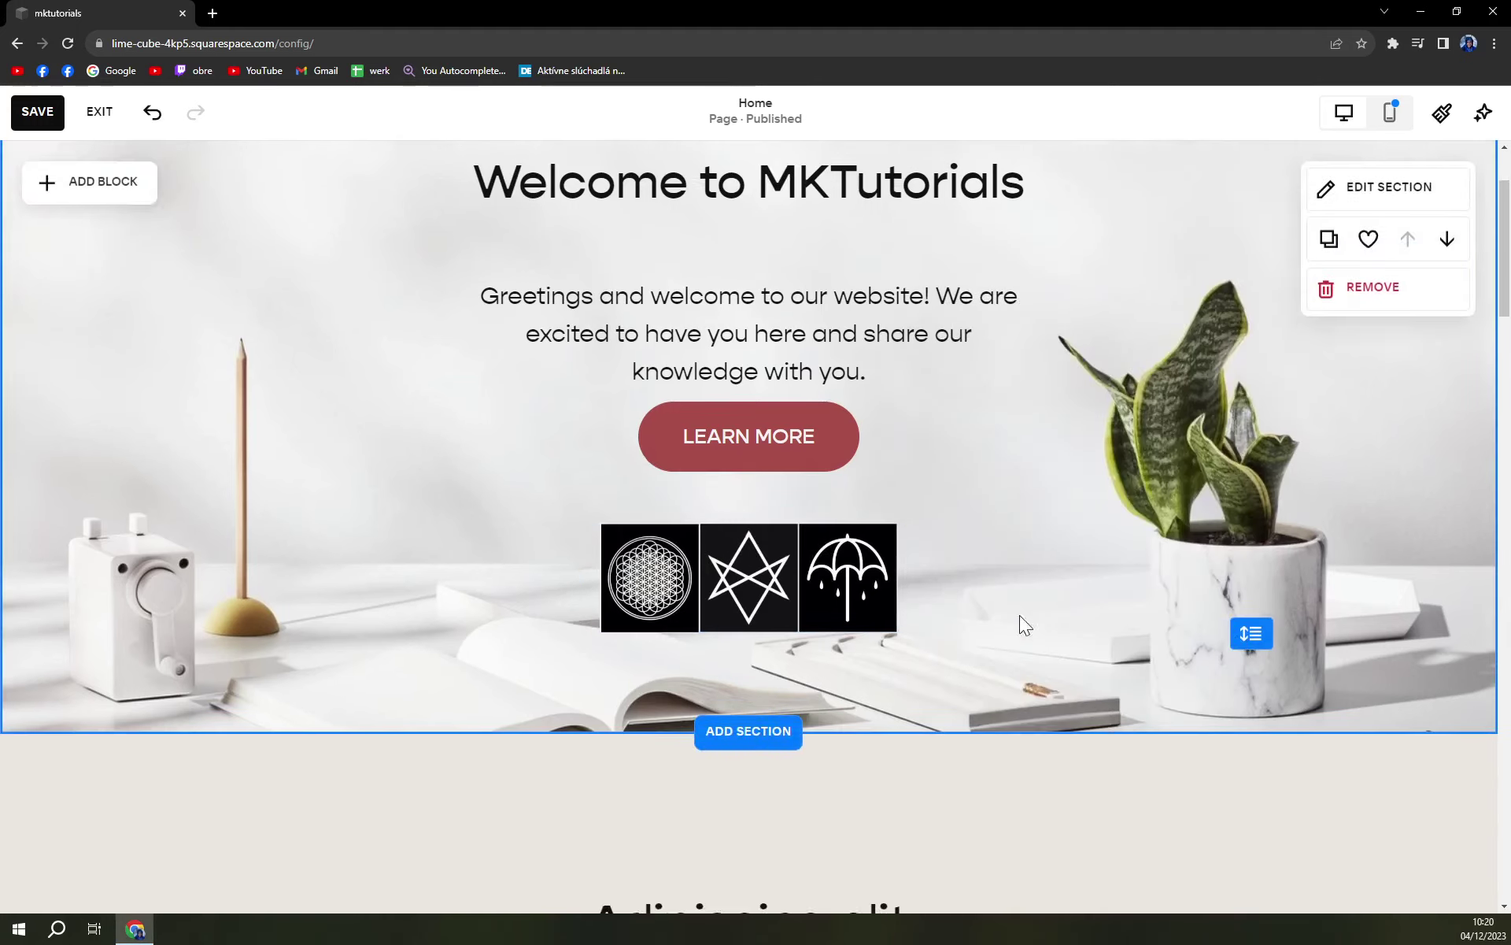
scroll(866, 693, "up", 2)
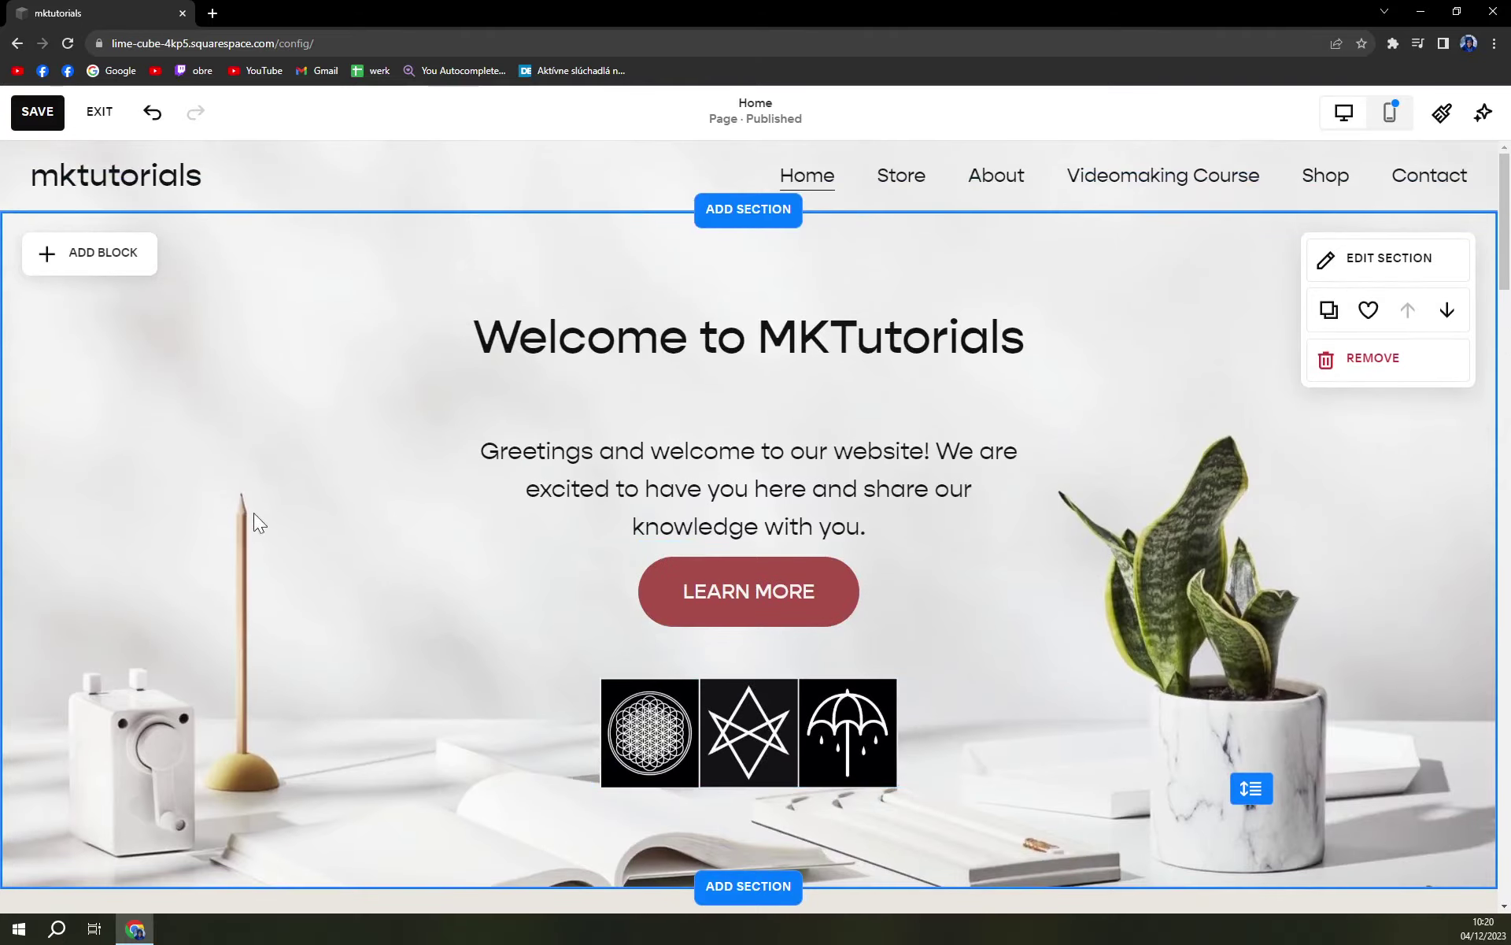